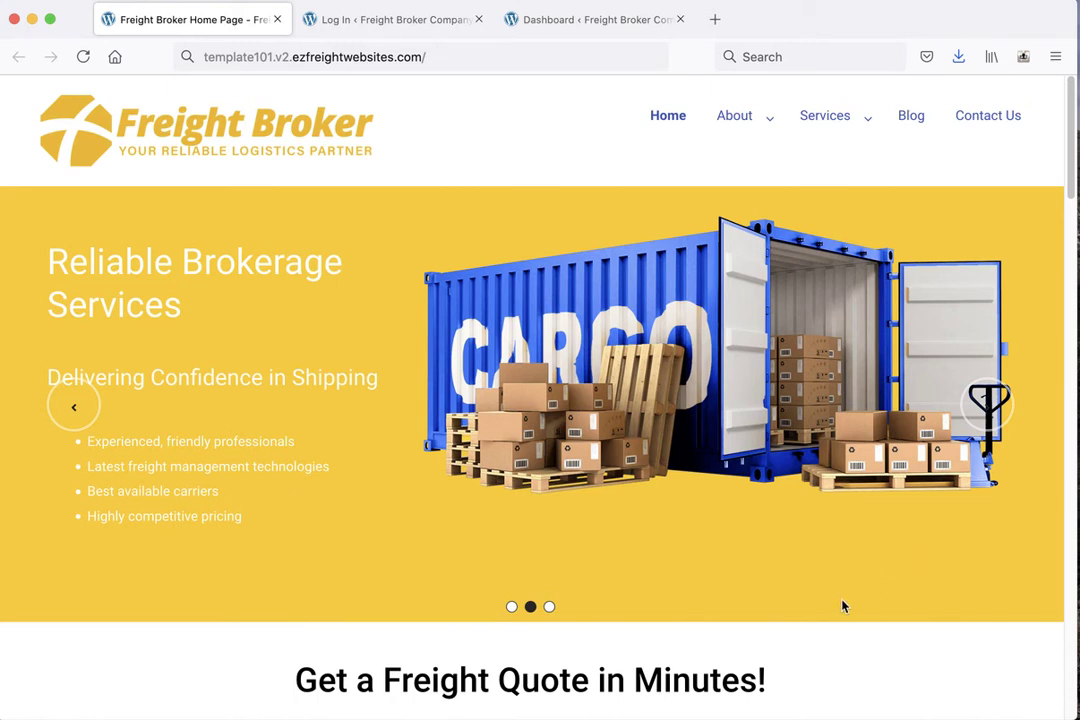
Add login to the site's address and bring up the open WordPress log-in page with its lost-password option.
{"action": "left_click", "coordinate": [471, 54]}
{"action": "type", "text": "login"}
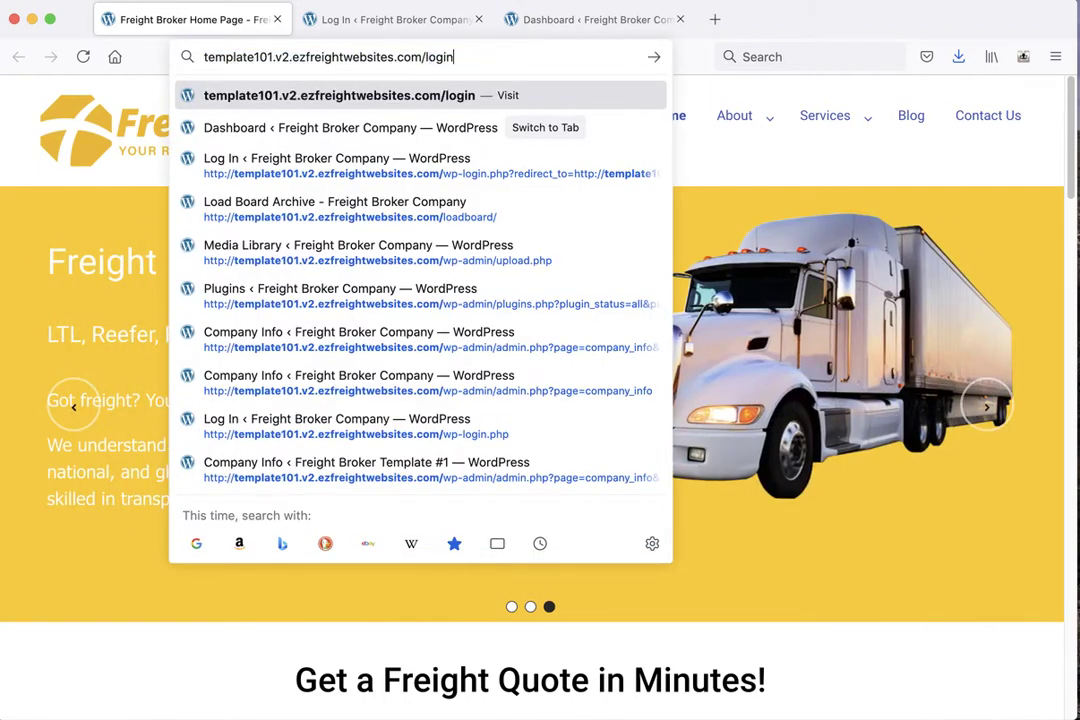
{"action": "left_click", "coordinate": [442, 28]}
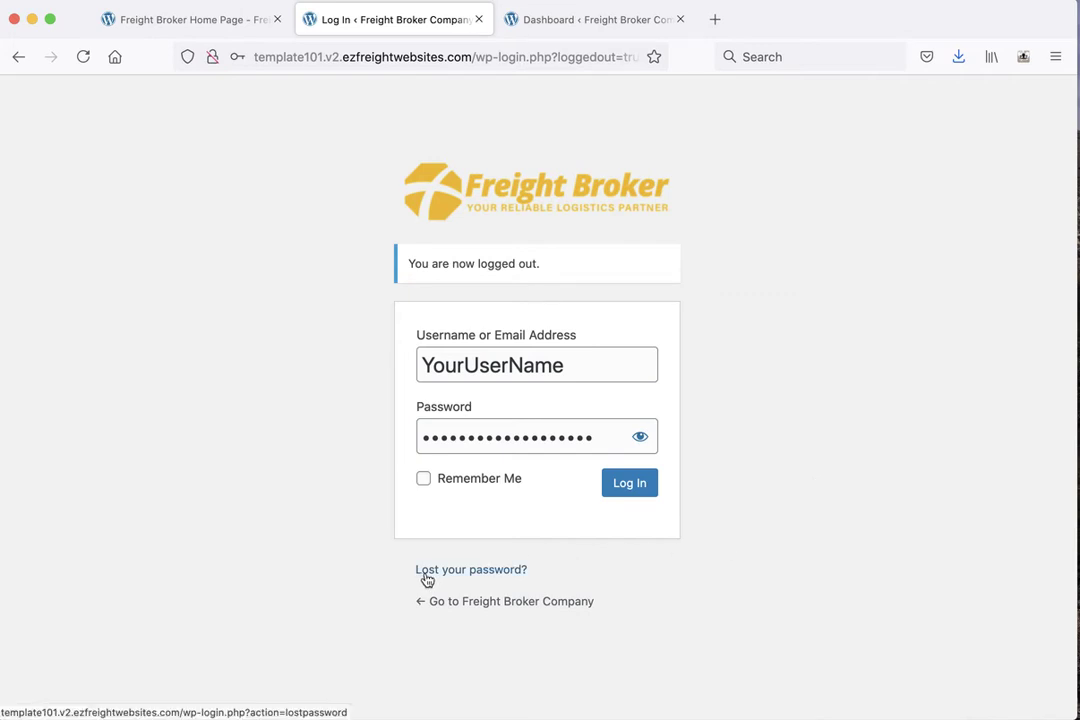
{"action": "left_click", "coordinate": [505, 571]}
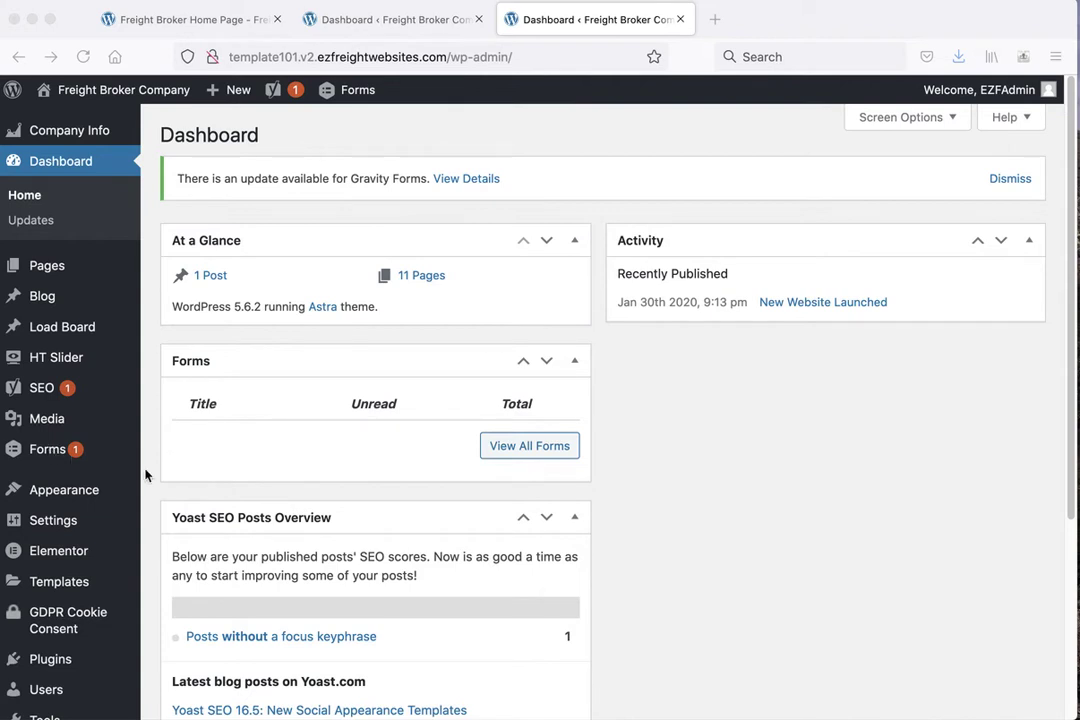
Open the Company Info settings and review the company name, tag line, email and address fields with their shortcodes.
{"action": "mouse_move", "coordinate": [90, 490]}
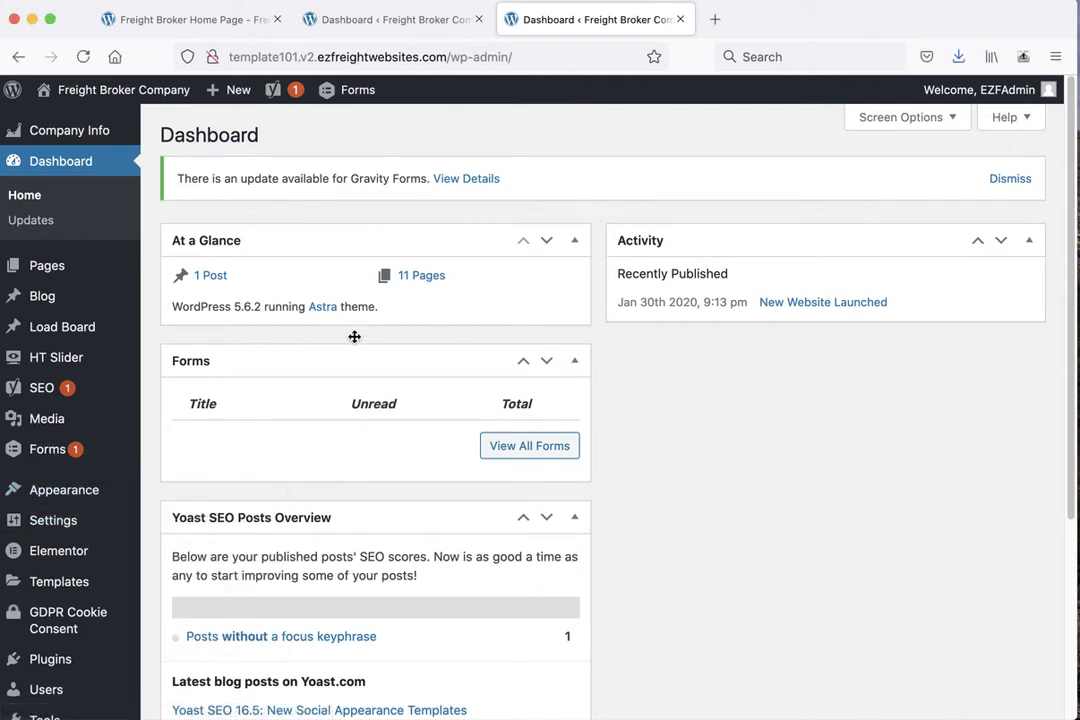
{"action": "left_click", "coordinate": [80, 134]}
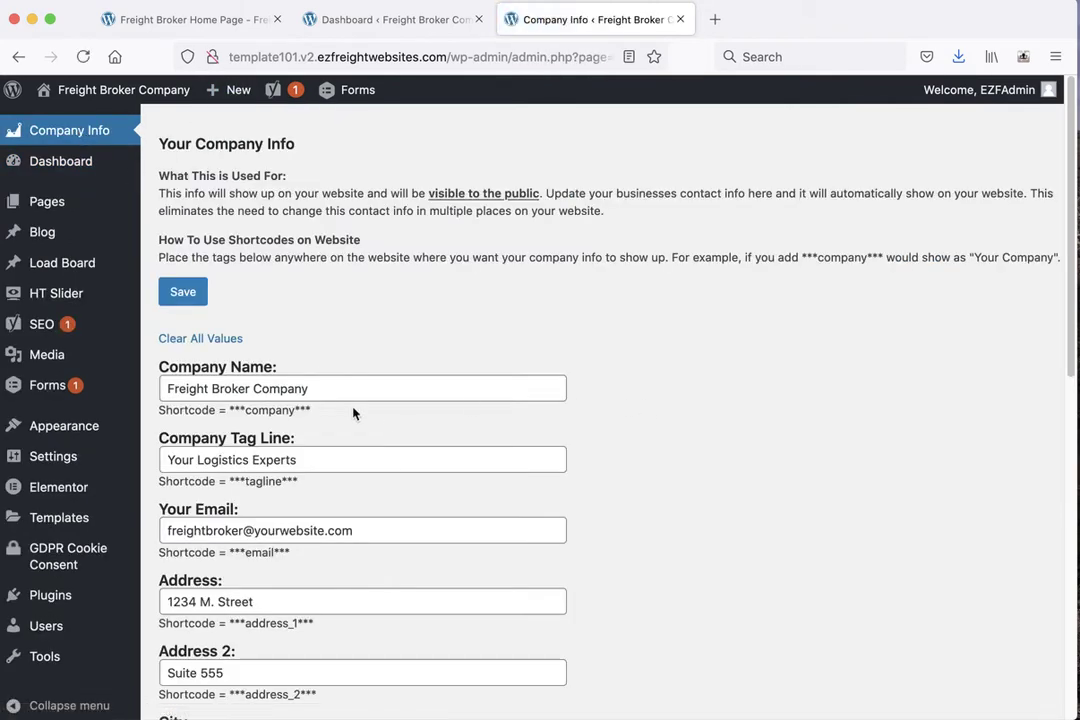
{"action": "scroll", "coordinate": [238, 367], "scroll_direction": "down", "scroll_amount": 5}
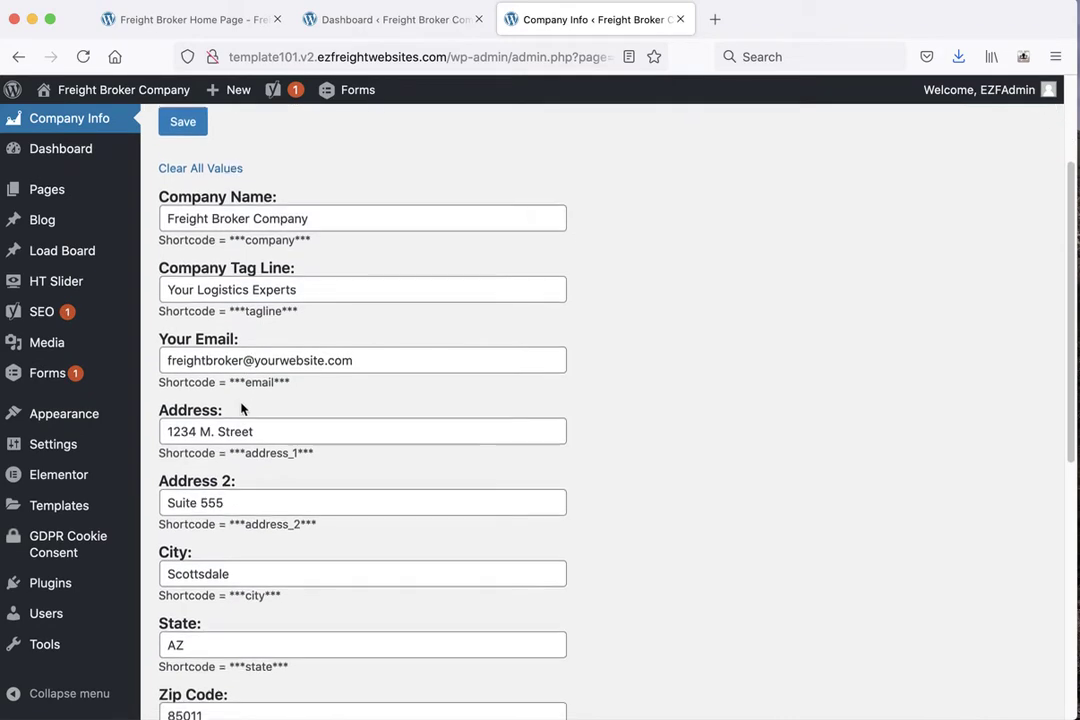
{"action": "scroll", "coordinate": [243, 462], "scroll_direction": "down", "scroll_amount": 2}
{"action": "scroll", "coordinate": [241, 472], "scroll_direction": "up", "scroll_amount": 4}
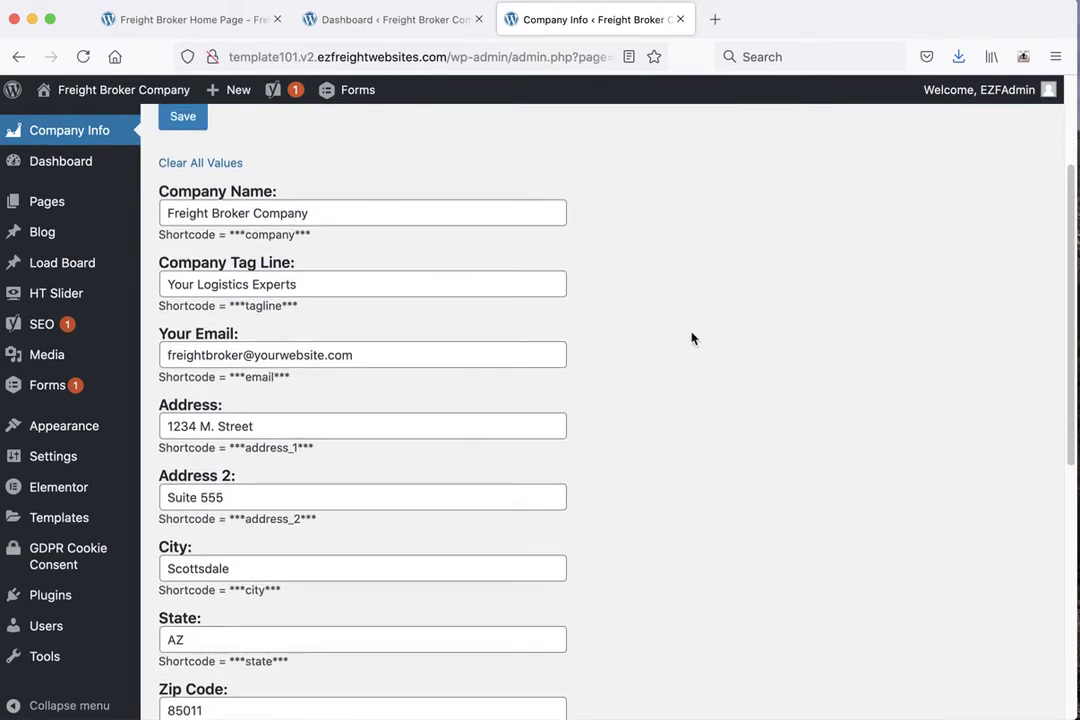
Examine where the company info appears in the public home page's footer and contact section.
{"action": "left_click", "coordinate": [160, 20]}
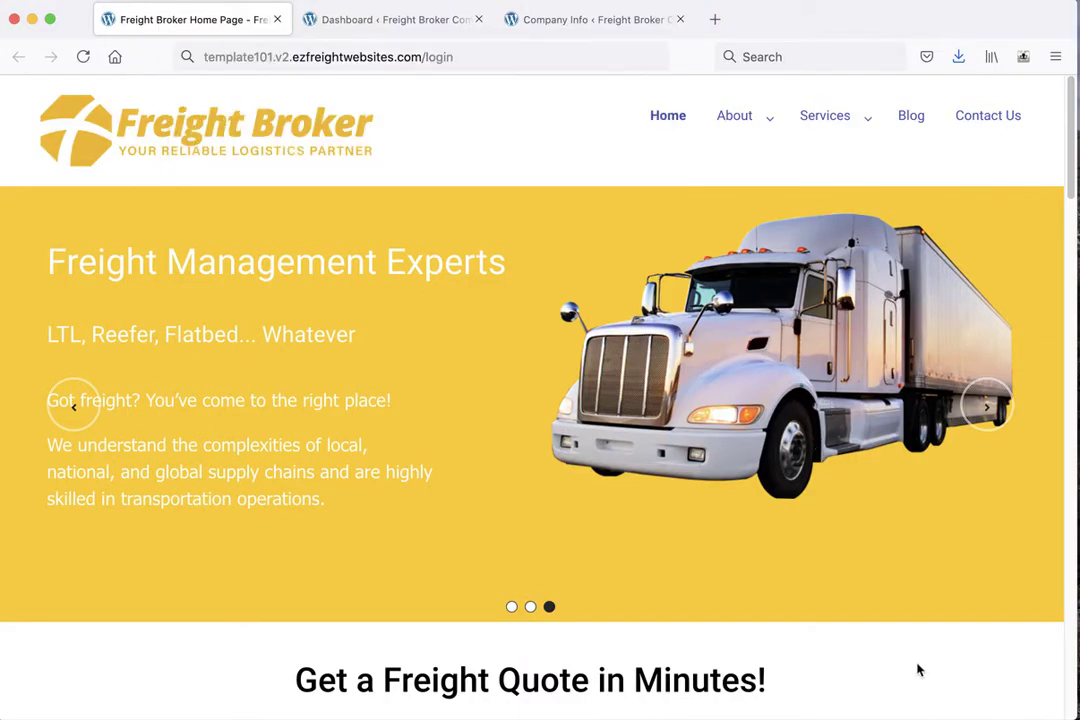
{"action": "scroll", "coordinate": [918, 670], "scroll_direction": "down", "scroll_amount": 20}
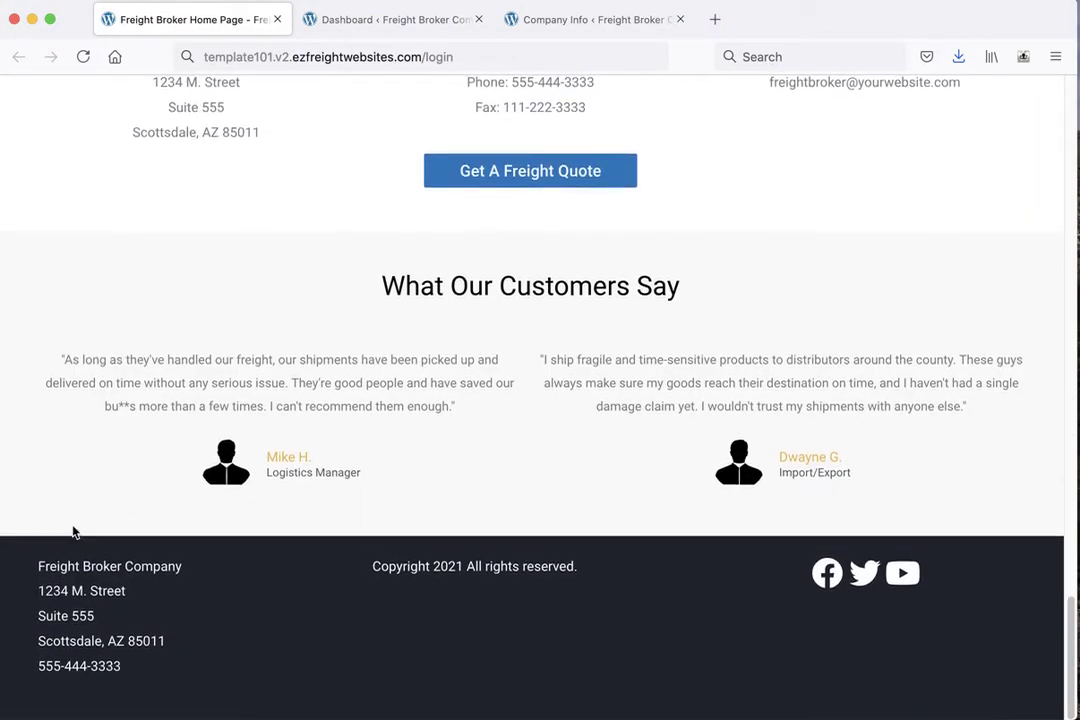
{"action": "scroll", "coordinate": [485, 511], "scroll_direction": "up", "scroll_amount": 3}
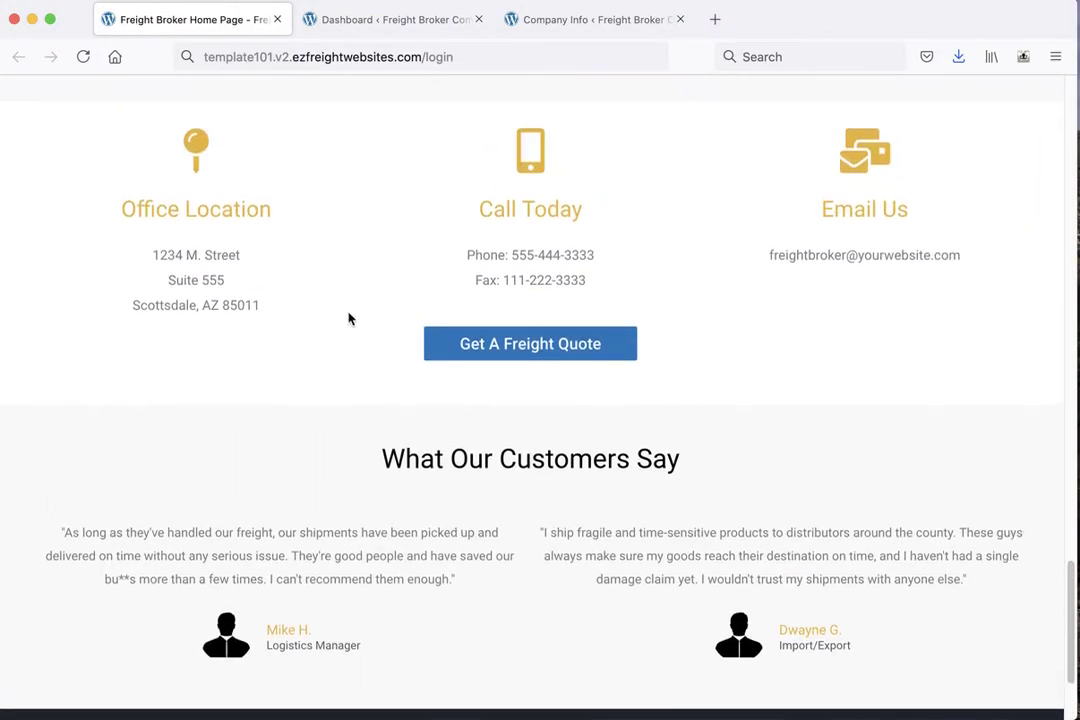
Return to the site admin, open the list of all pages and look through its entries.
{"action": "left_click", "coordinate": [562, 22]}
{"action": "left_click", "coordinate": [62, 202]}
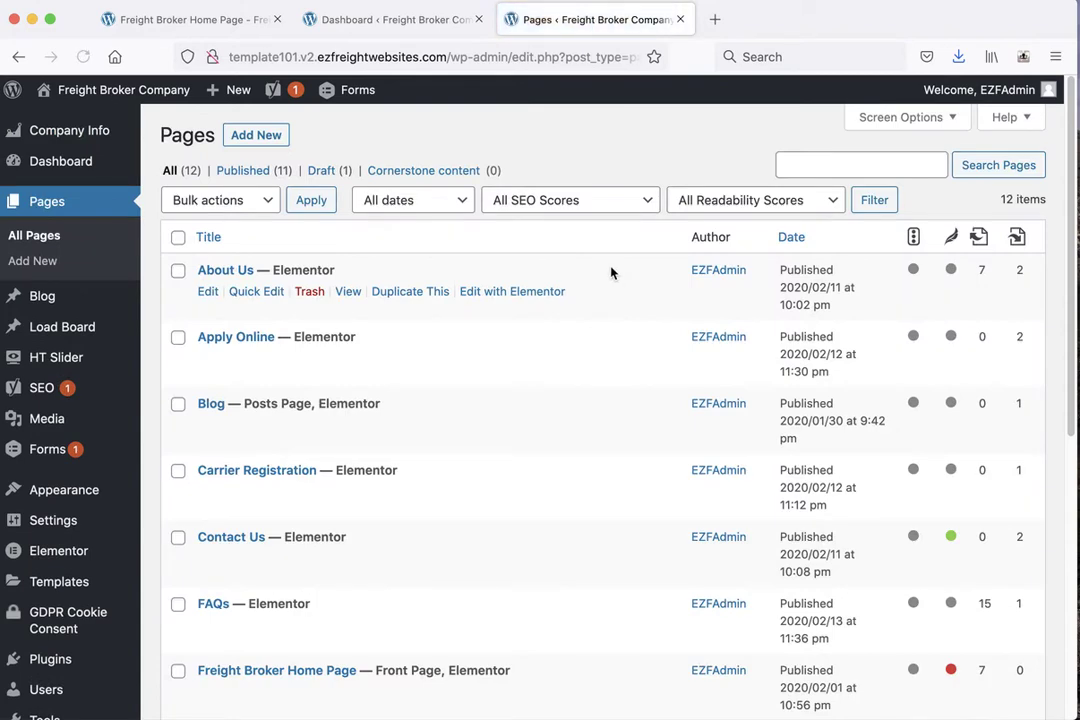
{"action": "scroll", "coordinate": [515, 290], "scroll_direction": "down", "scroll_amount": 3}
{"action": "scroll", "coordinate": [495, 330], "scroll_direction": "down", "scroll_amount": 1}
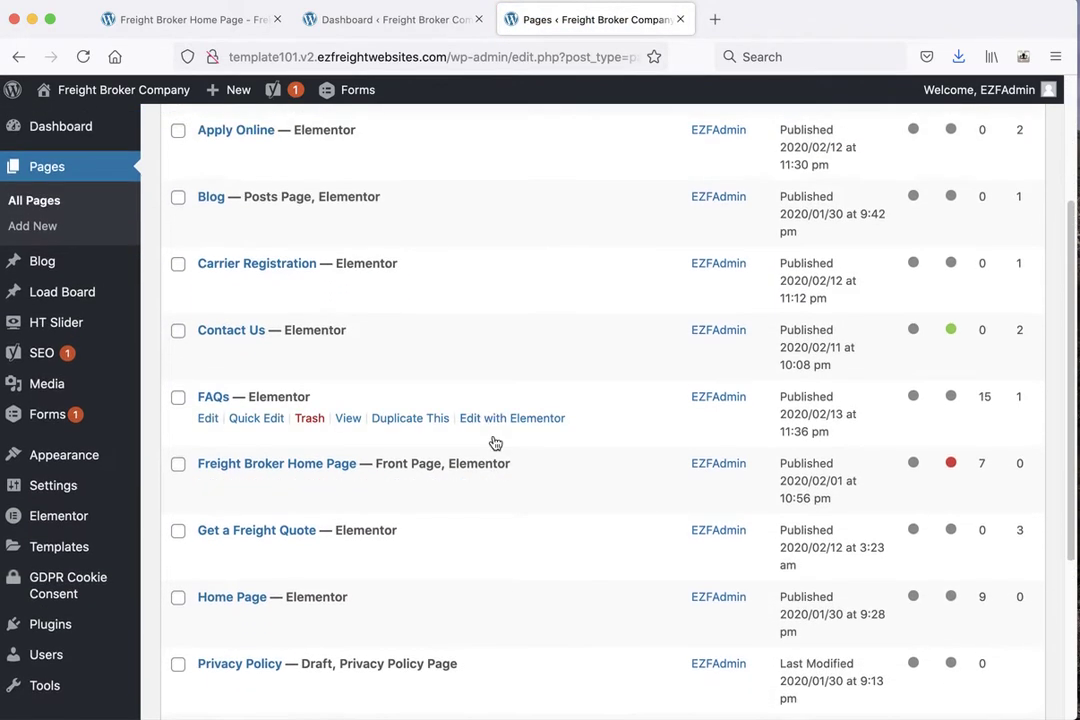
{"action": "scroll", "coordinate": [497, 438], "scroll_direction": "up", "scroll_amount": 5}
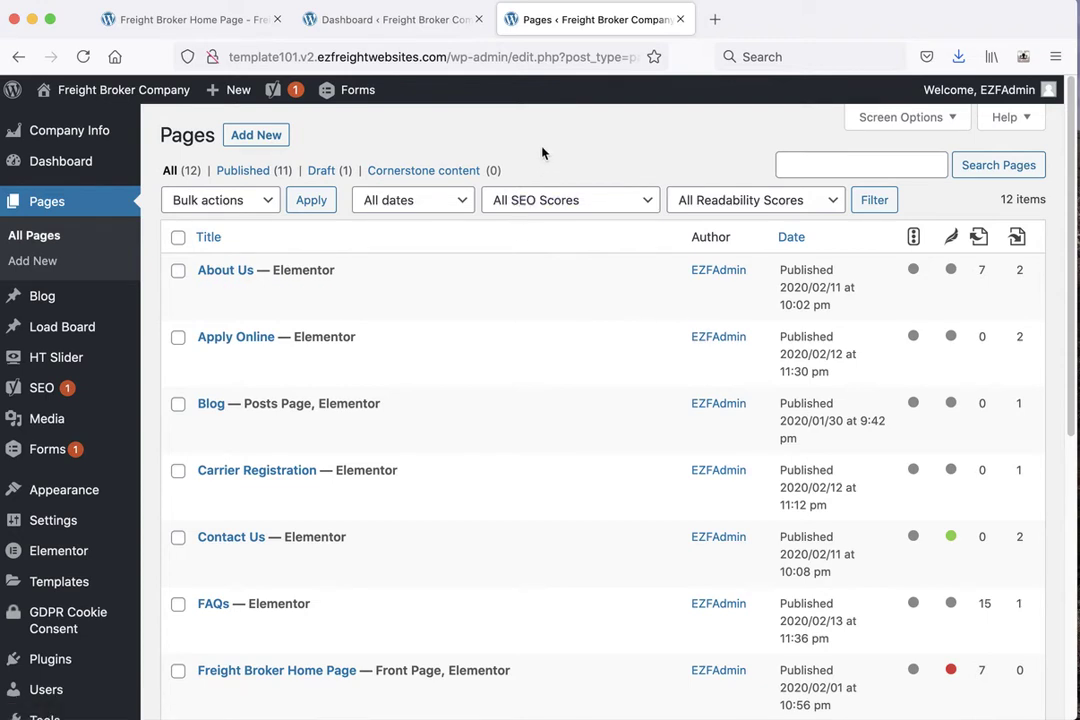
Start a new page in a separate tab and title it New Page.
{"action": "left_click", "coordinate": [275, 142], "text": "super"}
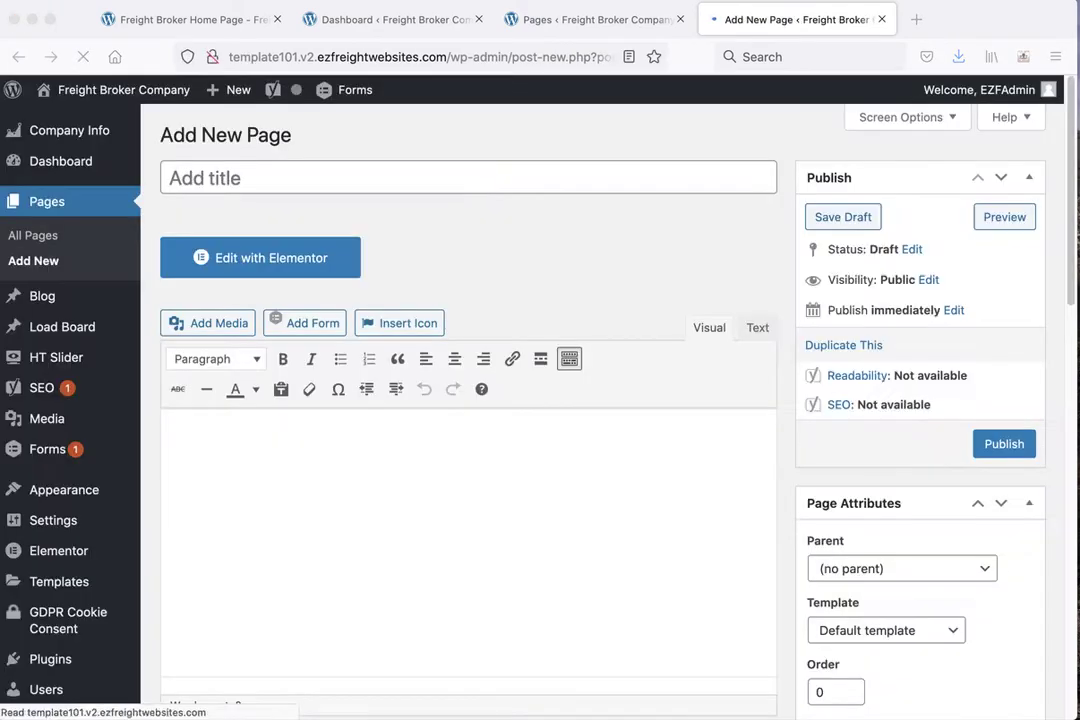
{"action": "left_click", "coordinate": [399, 183]}
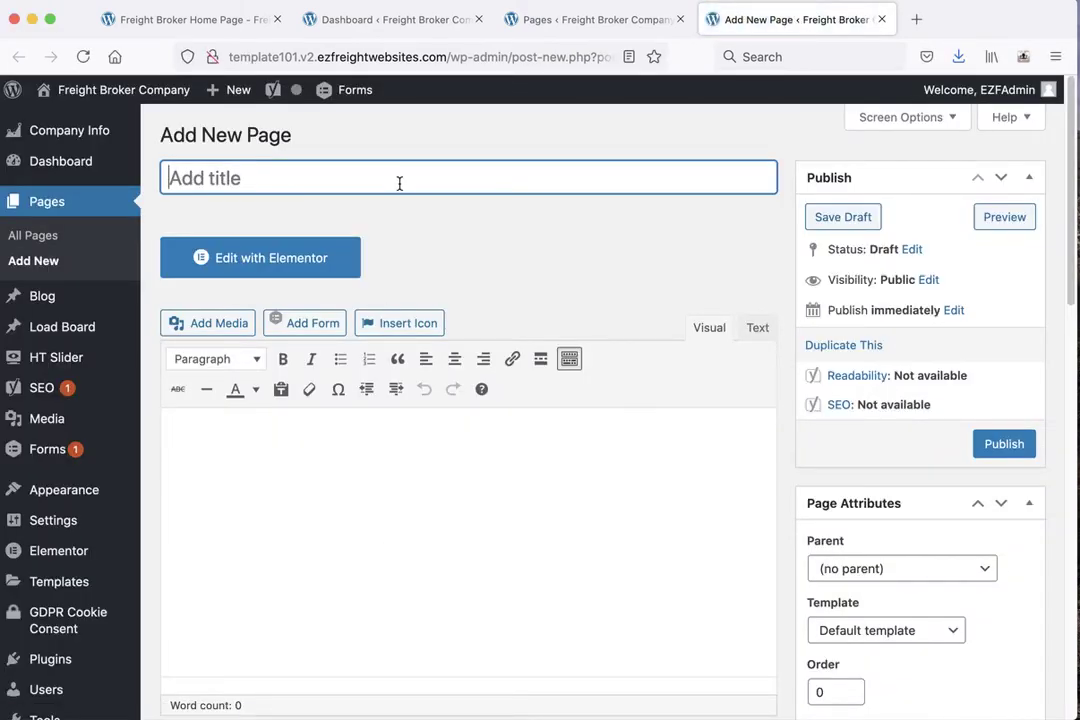
{"action": "type", "text": "Net"}
{"action": "type", "text": " Page"}
{"action": "left_click", "coordinate": [361, 483]}
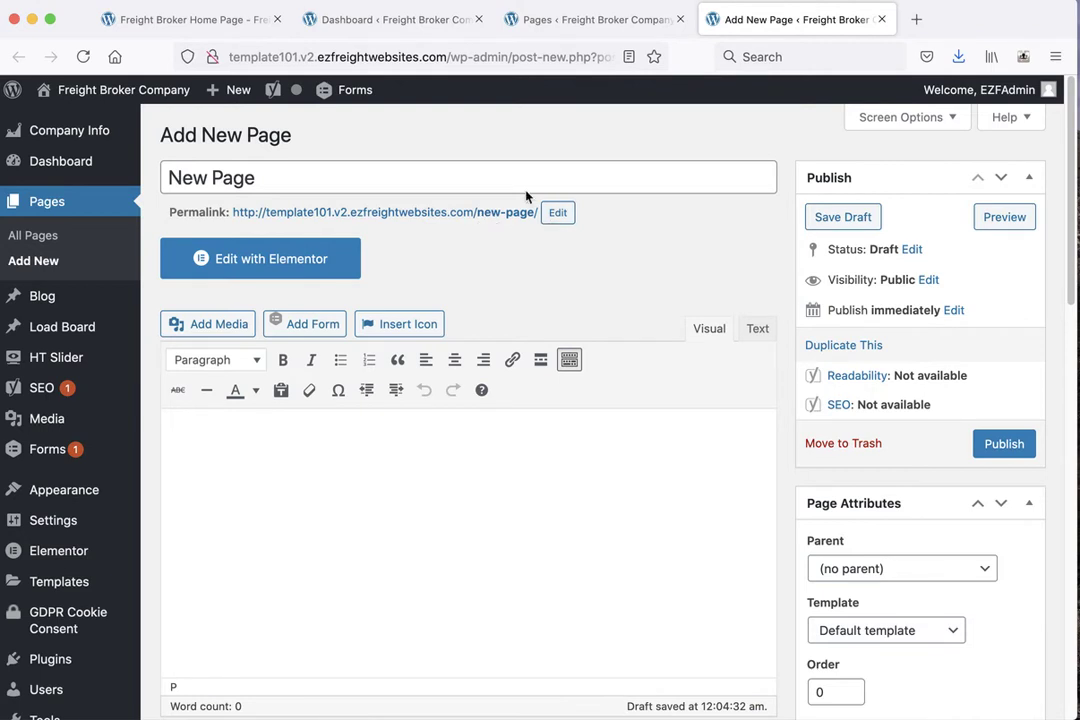
Accept new-page as the page's permalink slug and publish the page.
{"action": "left_click", "coordinate": [557, 212]}
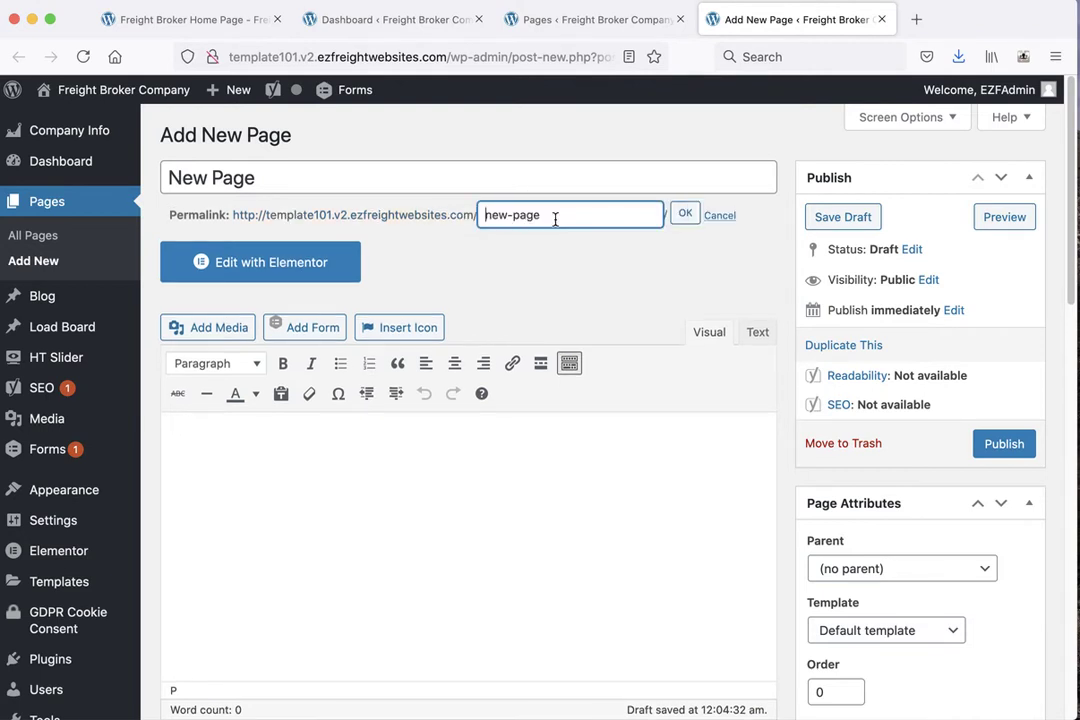
{"action": "left_click", "coordinate": [684, 213]}
{"action": "left_click", "coordinate": [1004, 444]}
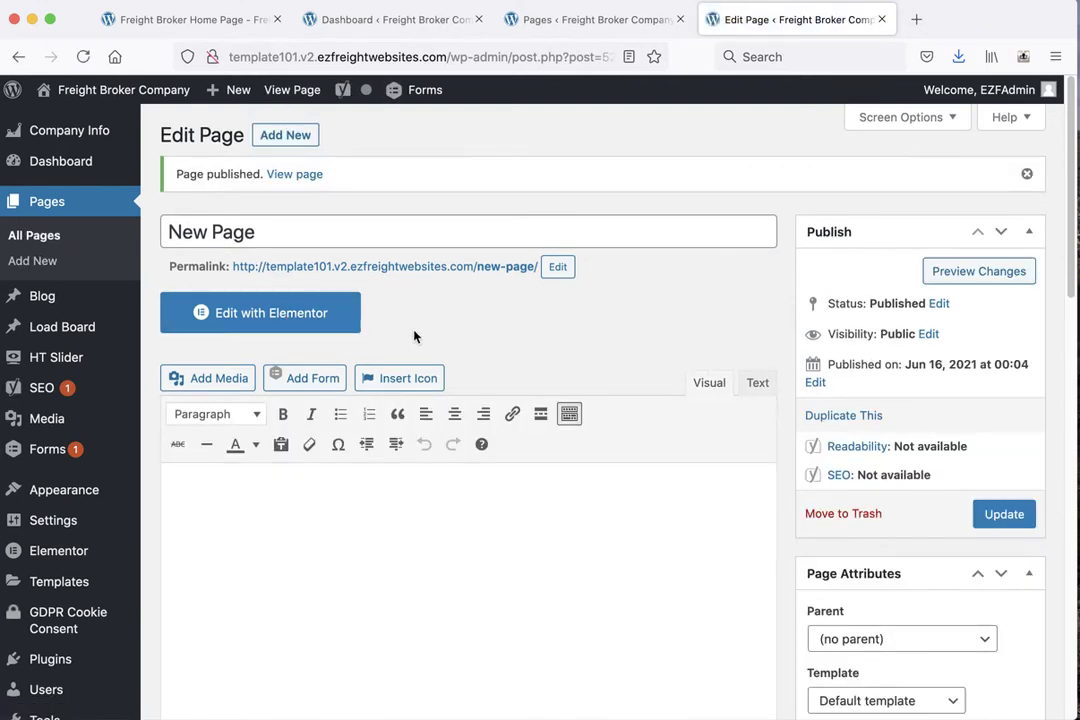
Open the blog posts list and start a new post titled My Blog Post.
{"action": "left_click", "coordinate": [46, 298]}
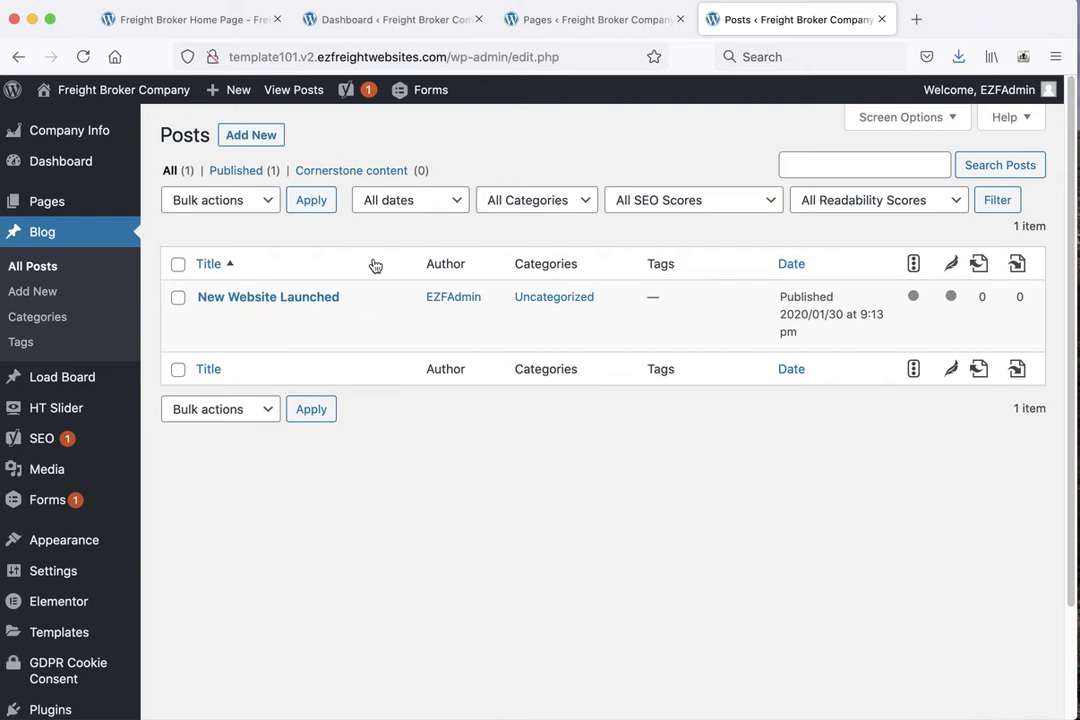
{"action": "mouse_move", "coordinate": [236, 301]}
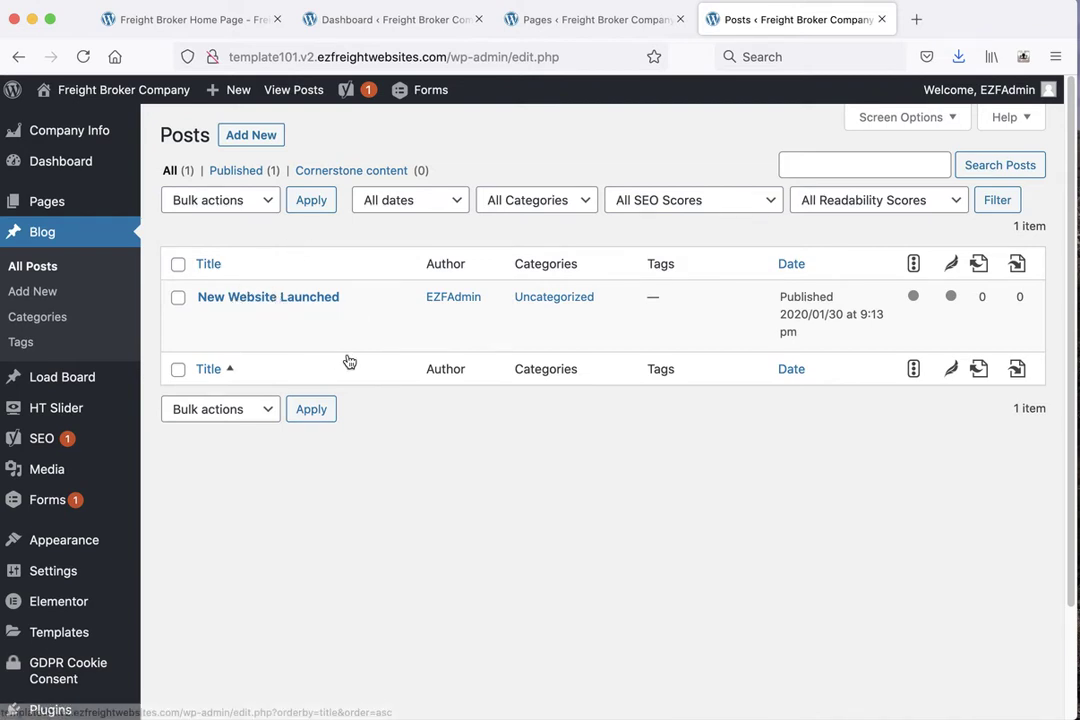
{"action": "left_click", "coordinate": [266, 141]}
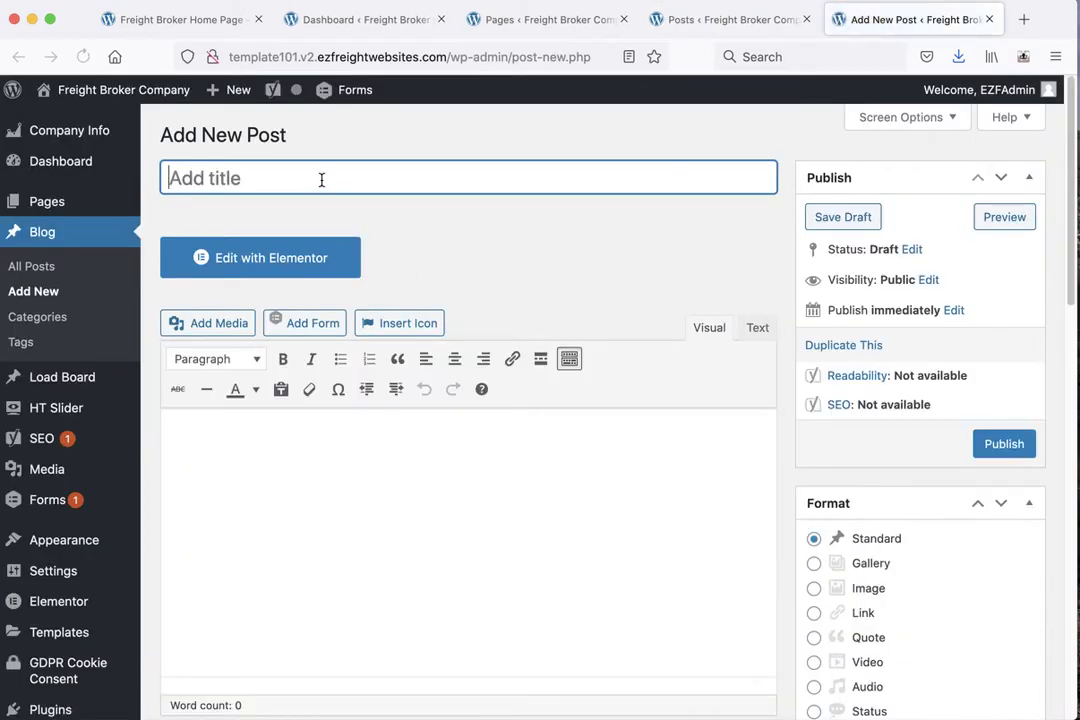
{"action": "type", "text": "My Blog Post"}
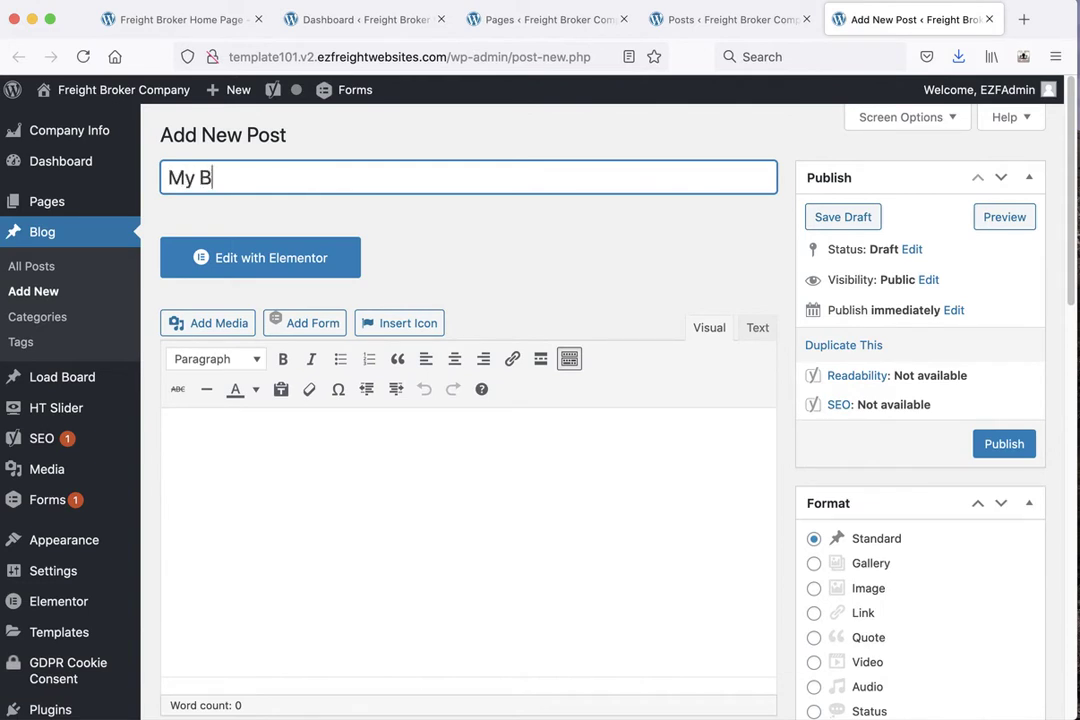
Enter the placeholder text asdfsdafsdaffsdfsda in the post body and delete it again.
{"action": "left_click", "coordinate": [400, 450]}
{"action": "type", "text": "asdfsdafsdaffsdfsda"}
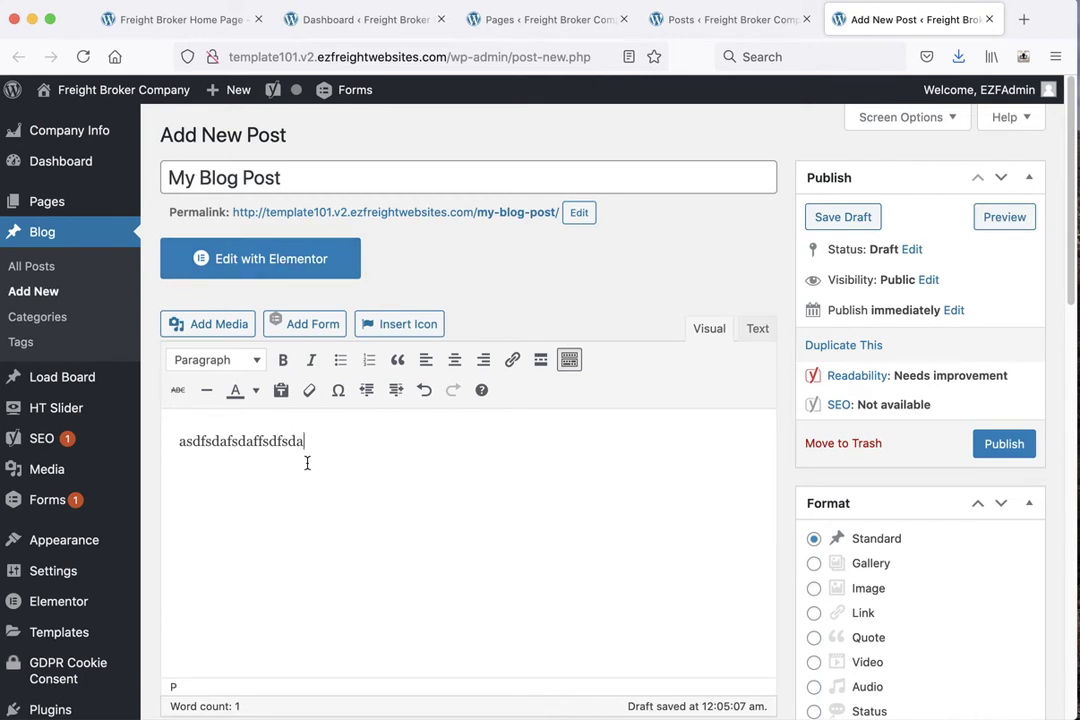
{"action": "left_click_drag", "start_coordinate": [277, 462], "coordinate": [176, 445]}
{"action": "left_click_drag", "start_coordinate": [296, 458], "coordinate": [128, 436]}
{"action": "key", "text": "BackSpace"}
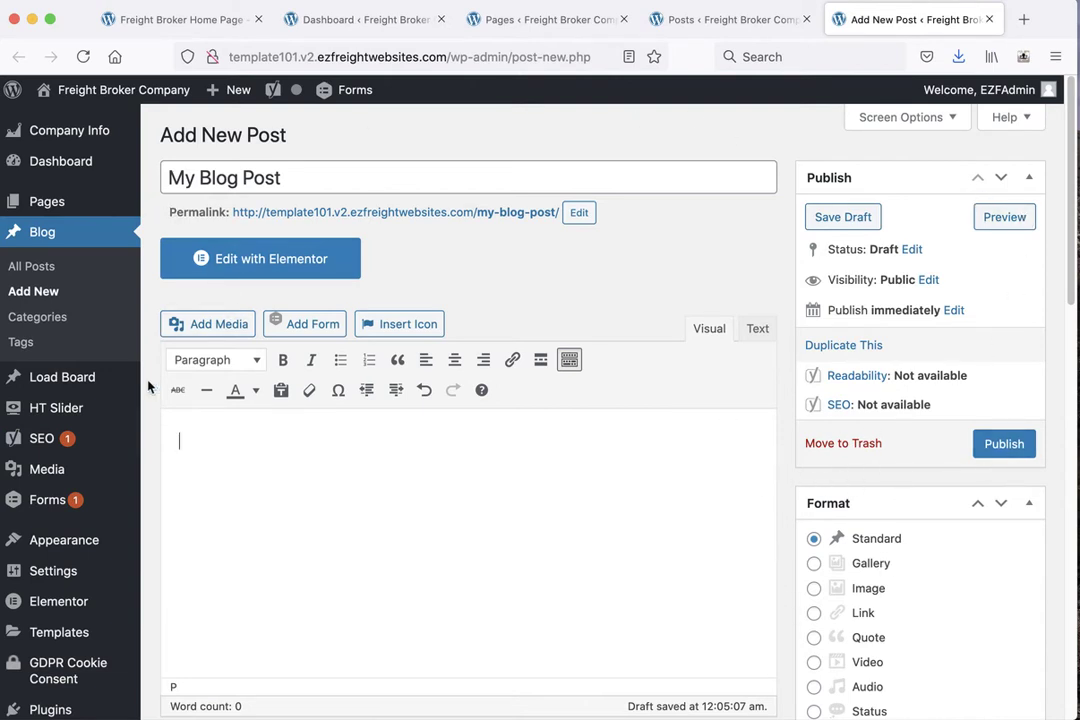
Leave the post editor, open the Load Board list and look through its load entries.
{"action": "left_click", "coordinate": [78, 380]}
{"action": "left_click", "coordinate": [648, 432]}
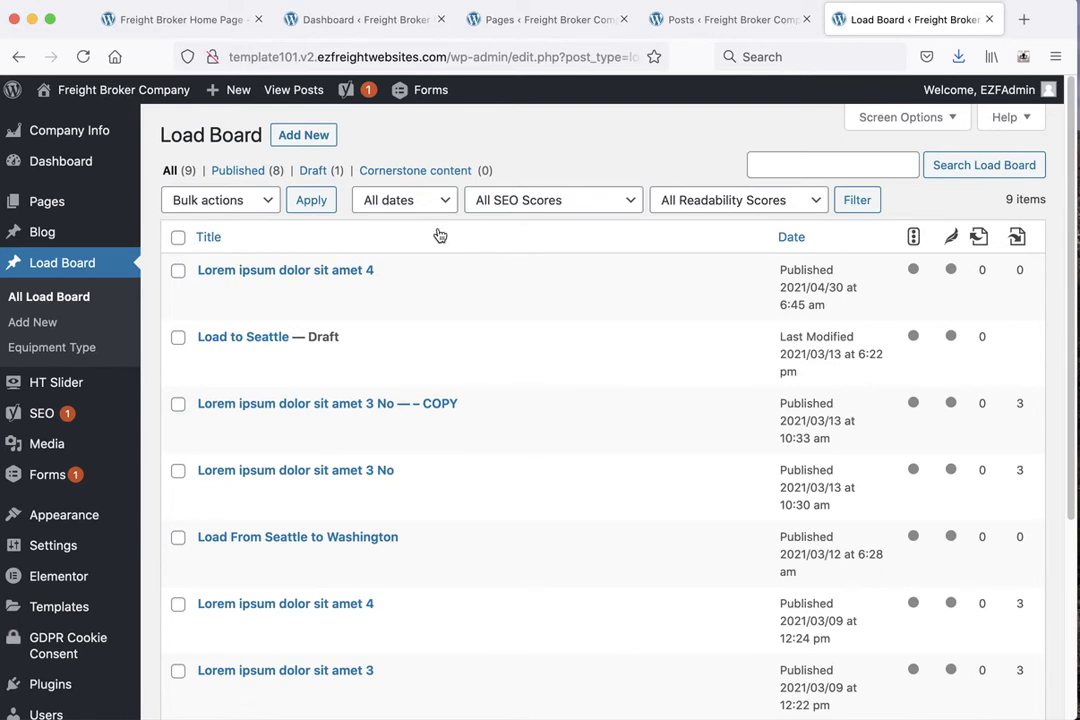
{"action": "scroll", "coordinate": [272, 475], "scroll_direction": "down", "scroll_amount": 5}
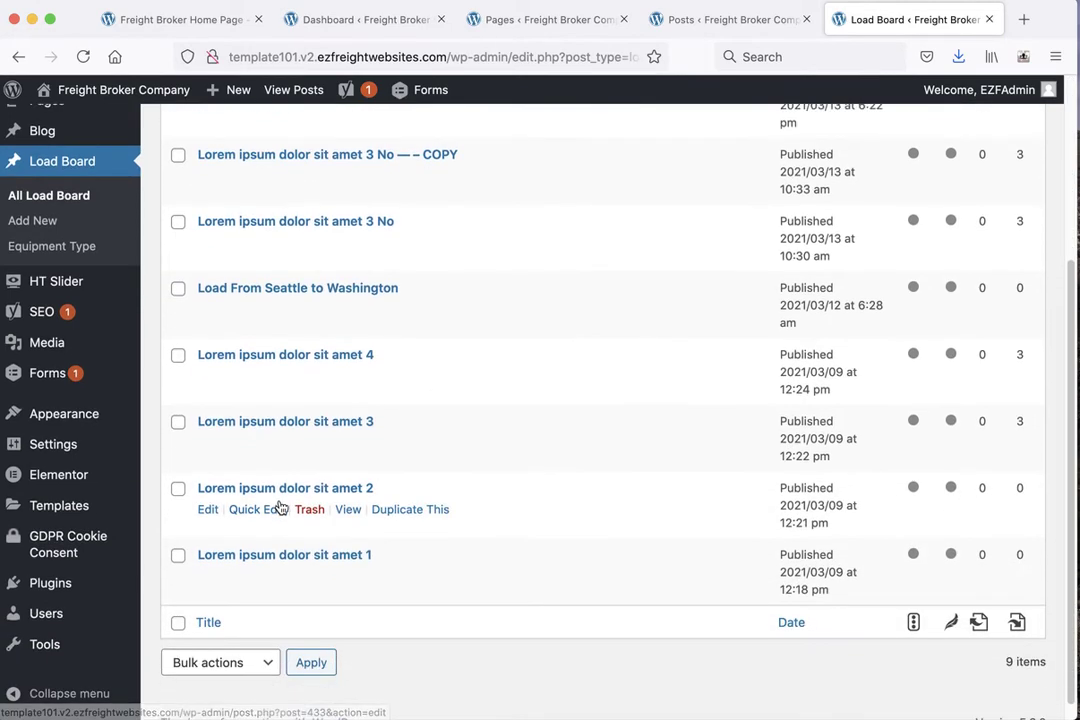
{"action": "scroll", "coordinate": [282, 509], "scroll_direction": "up", "scroll_amount": 5}
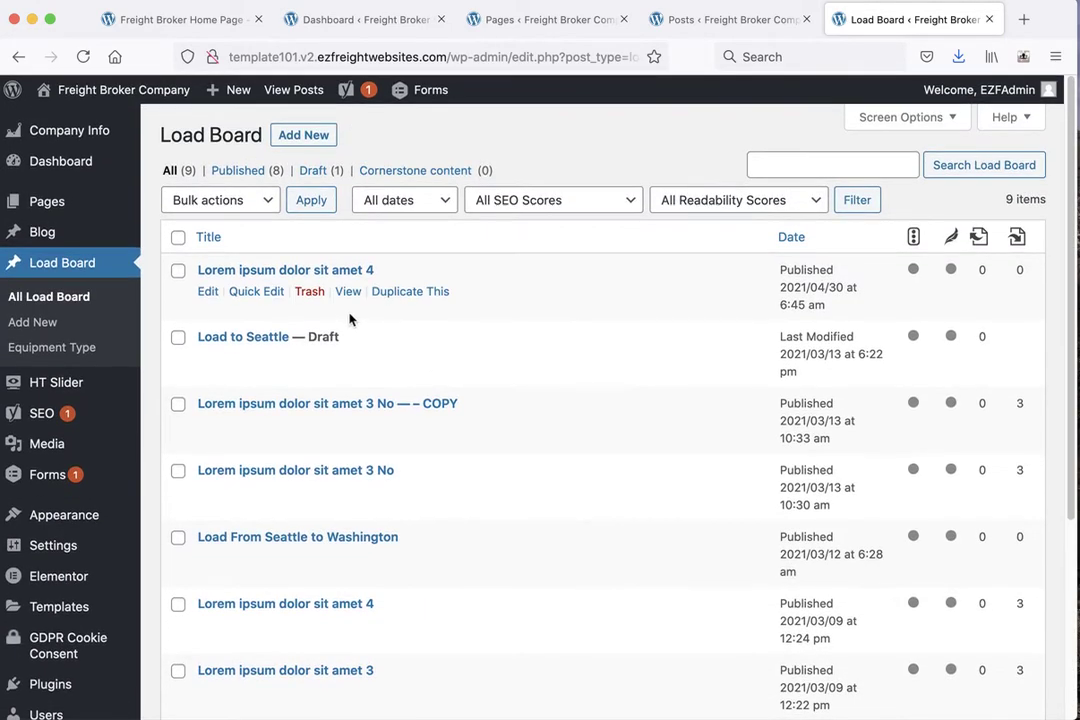
Start a new load board entry and review its contact details and load info fields.
{"action": "left_click", "coordinate": [314, 140]}
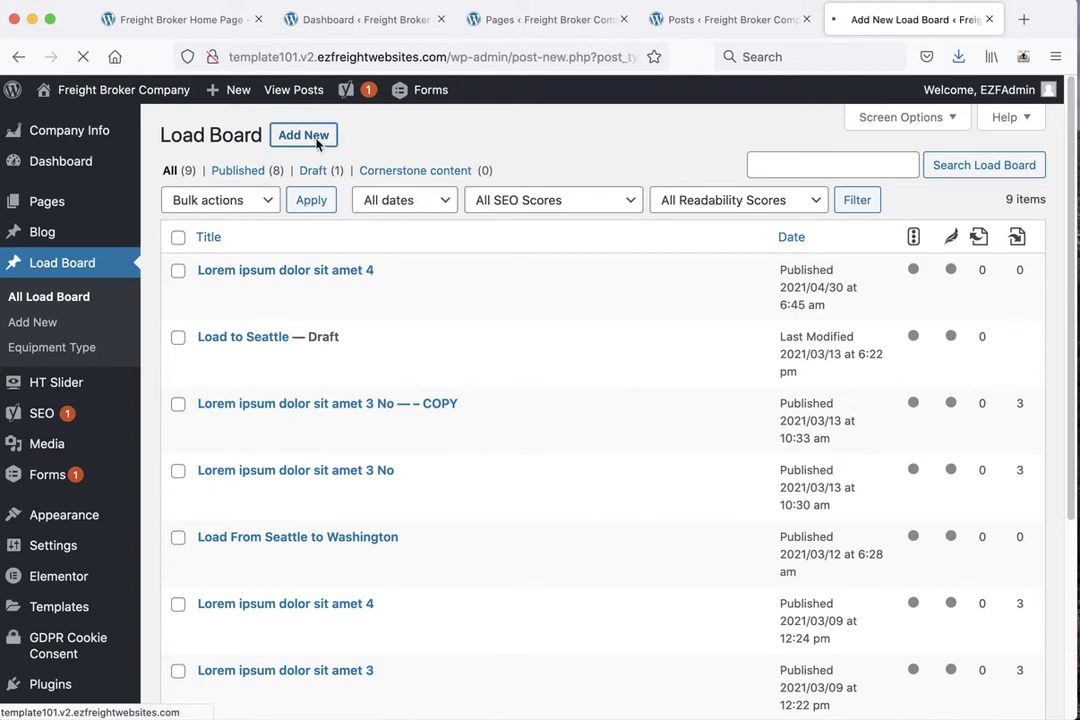
{"action": "left_click", "coordinate": [272, 313]}
{"action": "scroll", "coordinate": [272, 313], "scroll_direction": "down", "scroll_amount": 3}
{"action": "scroll", "coordinate": [293, 315], "scroll_direction": "down", "scroll_amount": 2}
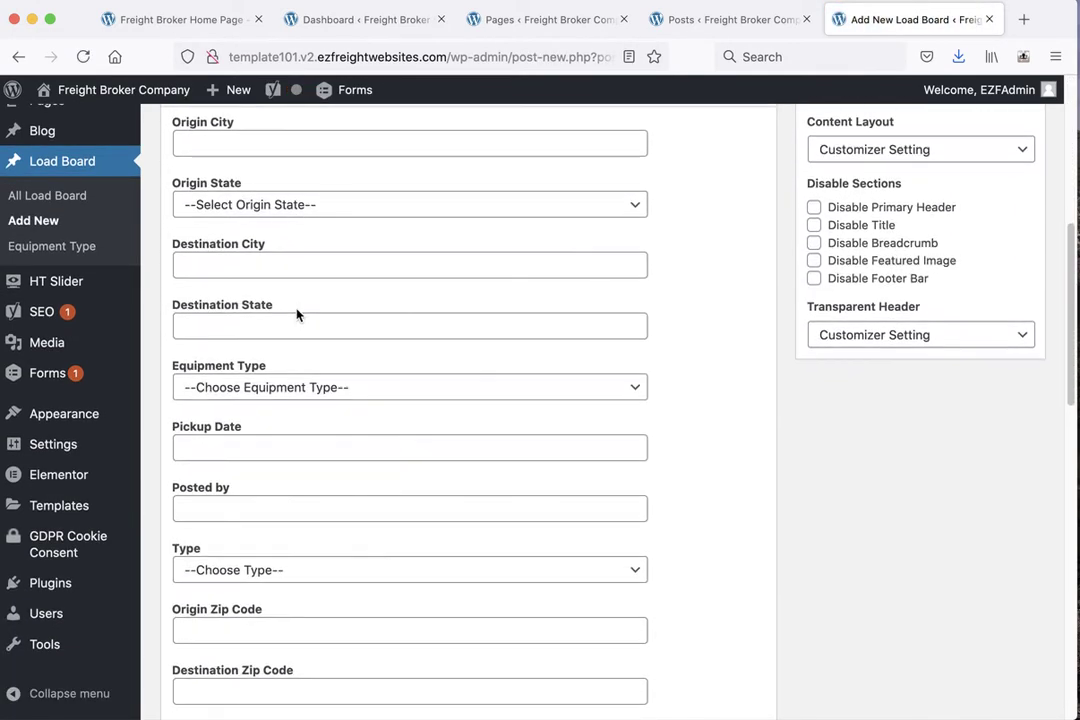
{"action": "scroll", "coordinate": [296, 313], "scroll_direction": "up", "scroll_amount": 5}
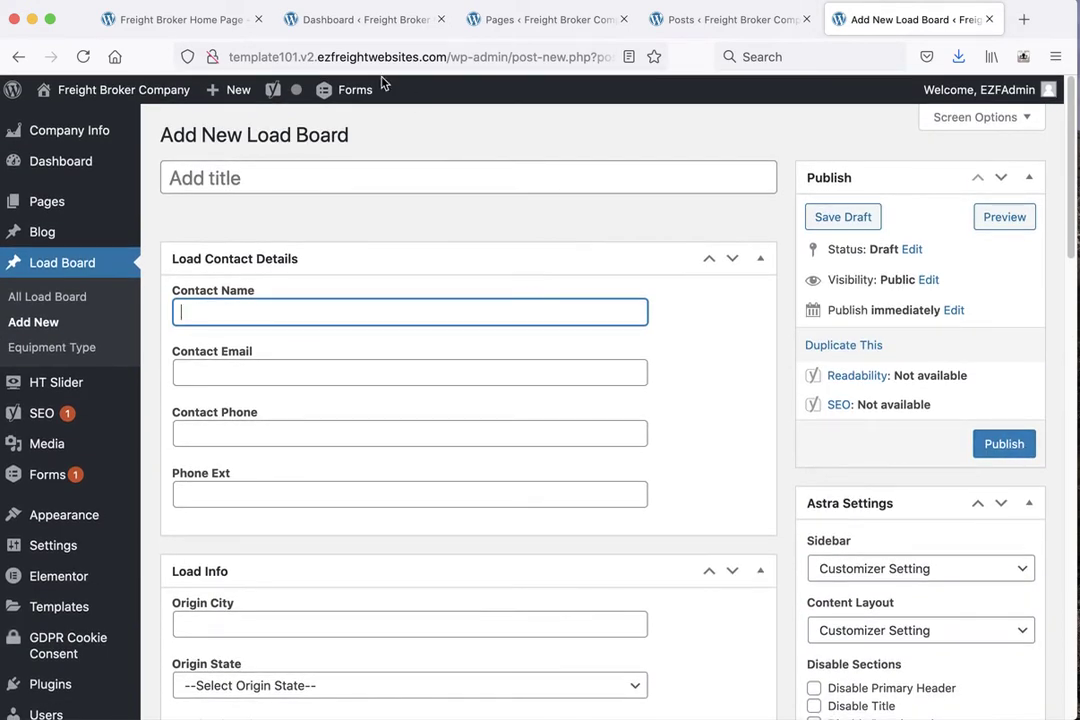
View the load board archive page on the public website and return to the blog posts list.
{"action": "left_click", "coordinate": [205, 20]}
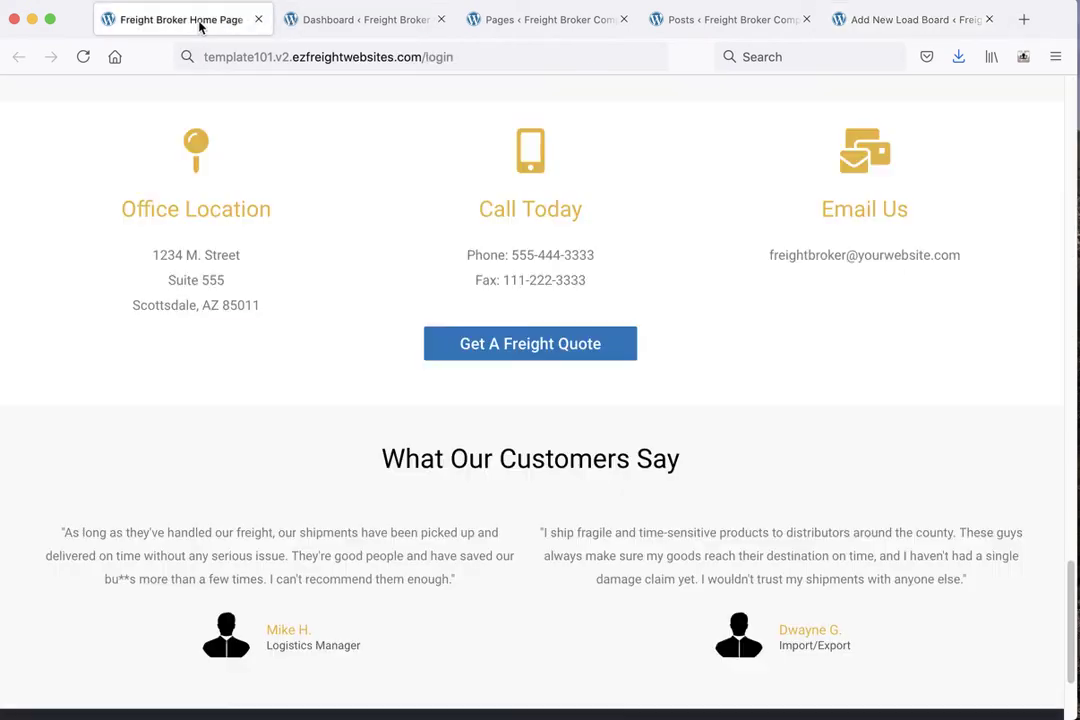
{"action": "scroll", "coordinate": [512, 242], "scroll_direction": "up", "scroll_amount": 15}
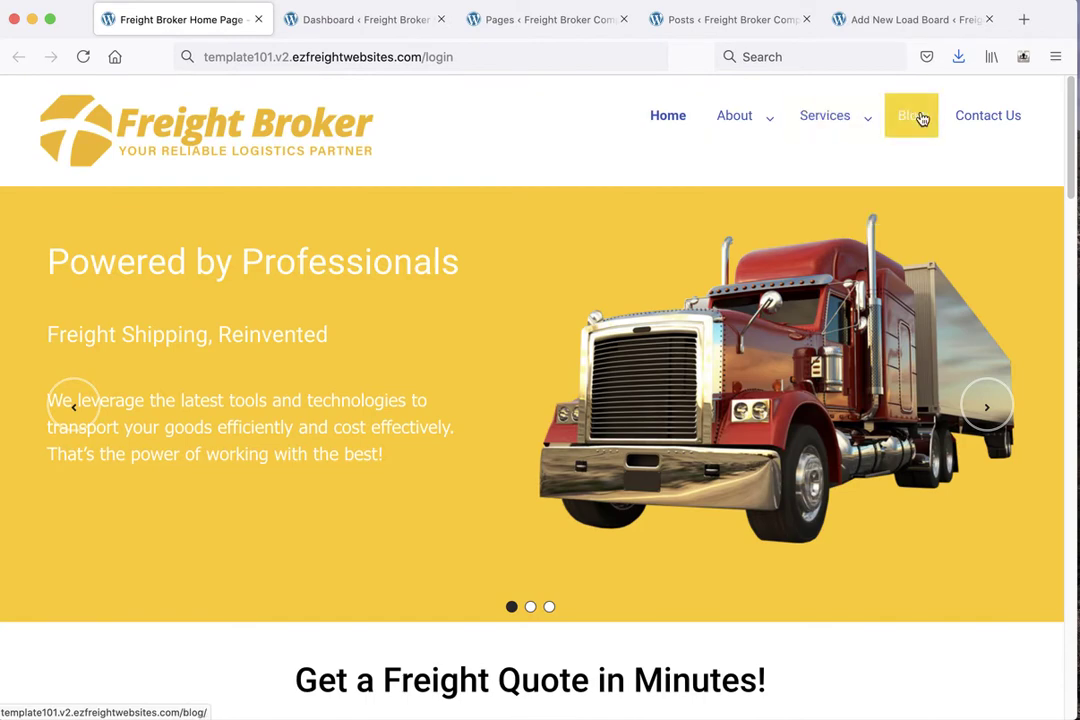
{"action": "mouse_move", "coordinate": [740, 120]}
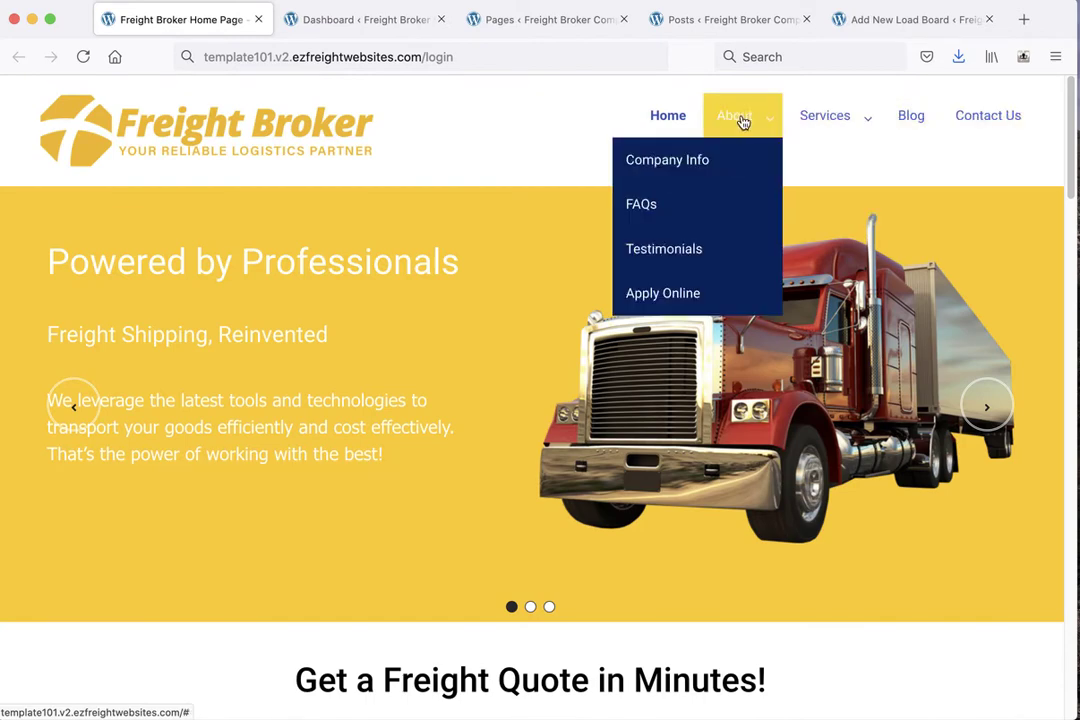
{"action": "left_click", "coordinate": [703, 292]}
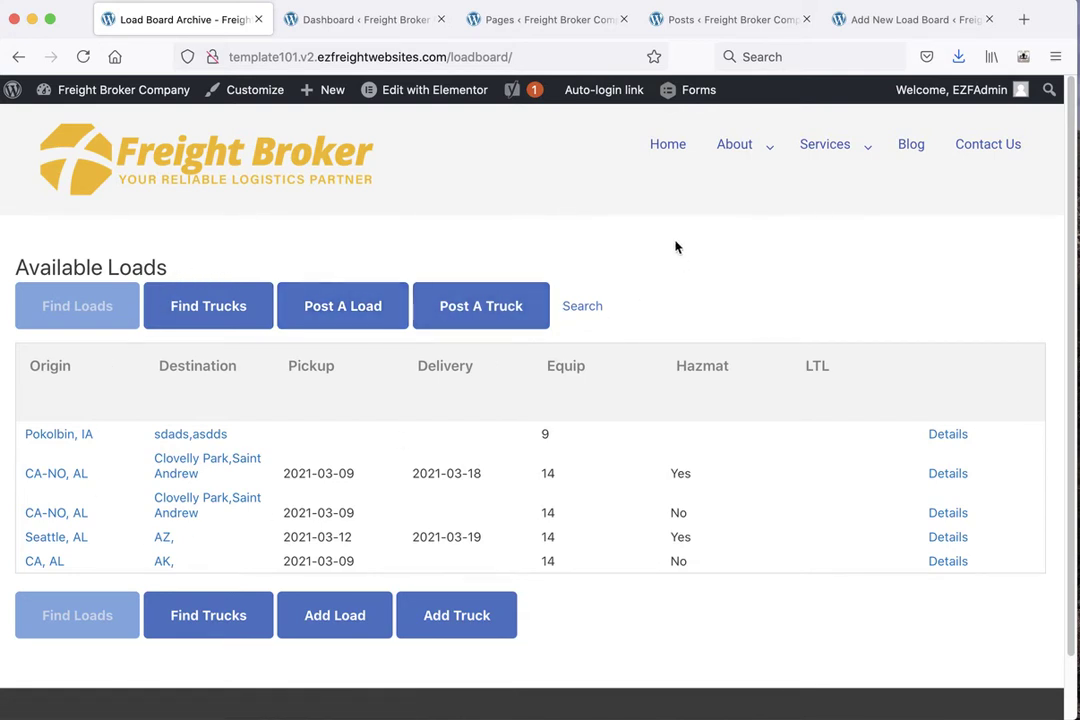
{"action": "left_click", "coordinate": [692, 22]}
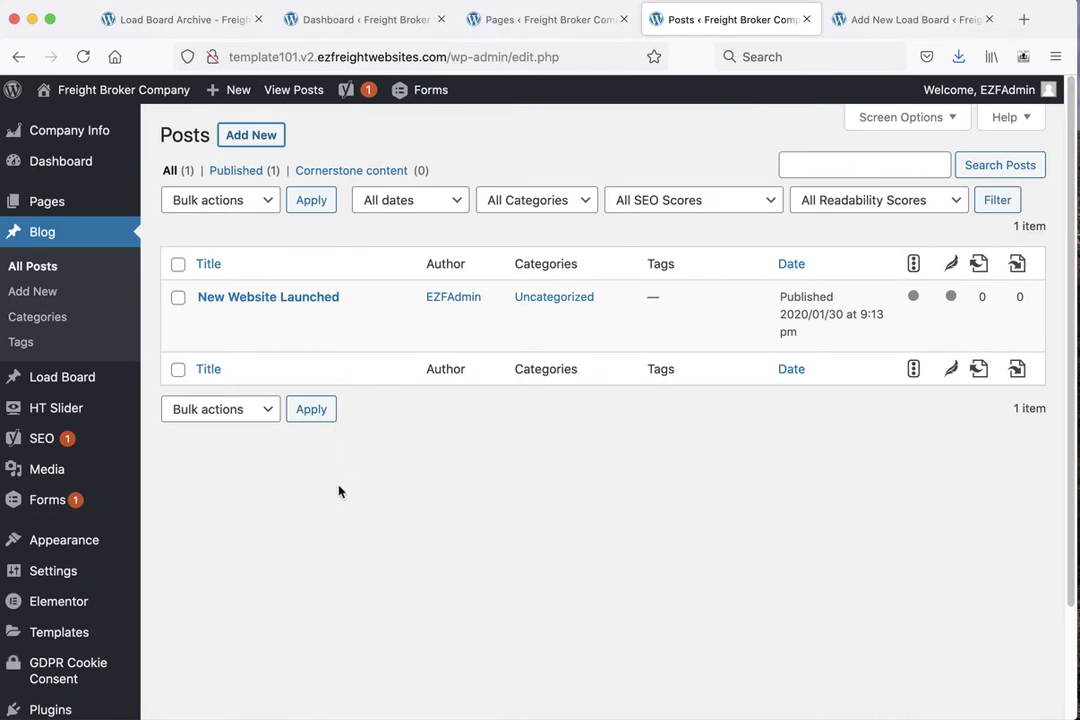
Open the site's Main Menu structure for editing and compare its items with the navigation on the public load board page.
{"action": "mouse_move", "coordinate": [48, 549]}
{"action": "left_click", "coordinate": [181, 578]}
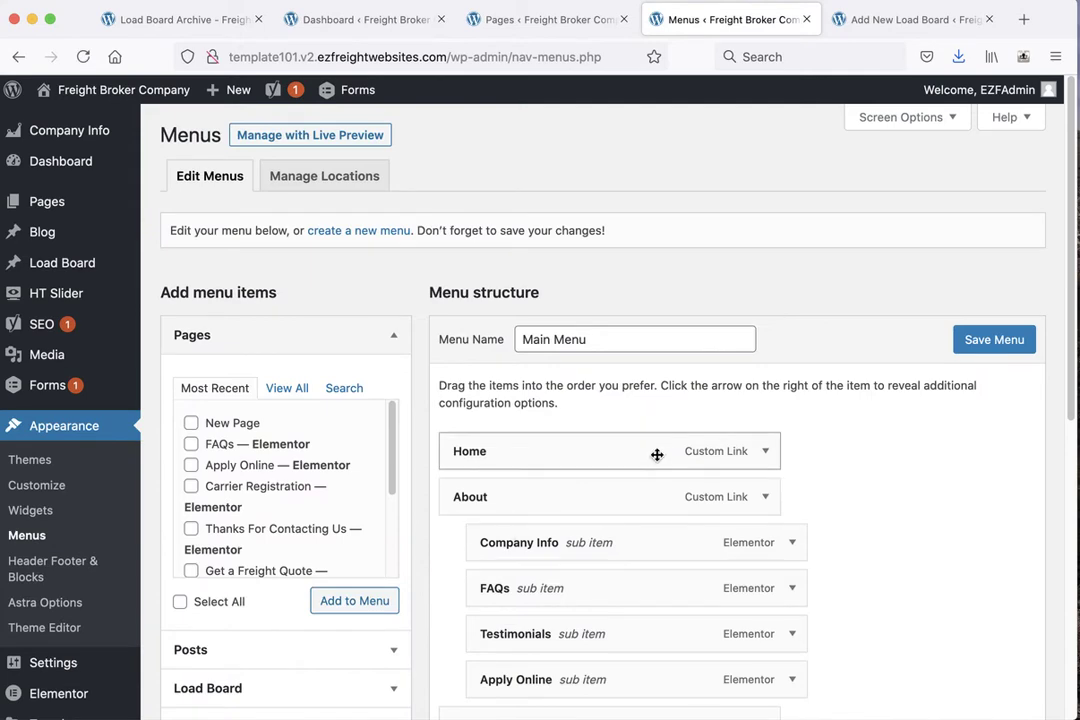
{"action": "left_click", "coordinate": [215, 22]}
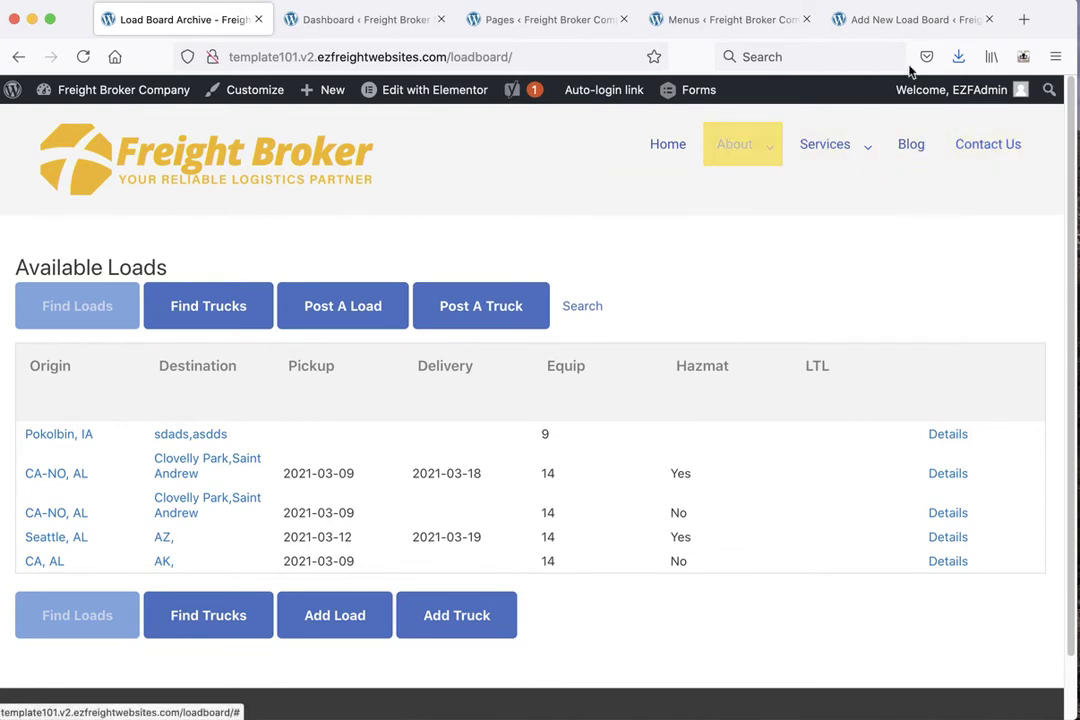
{"action": "left_click", "coordinate": [712, 22]}
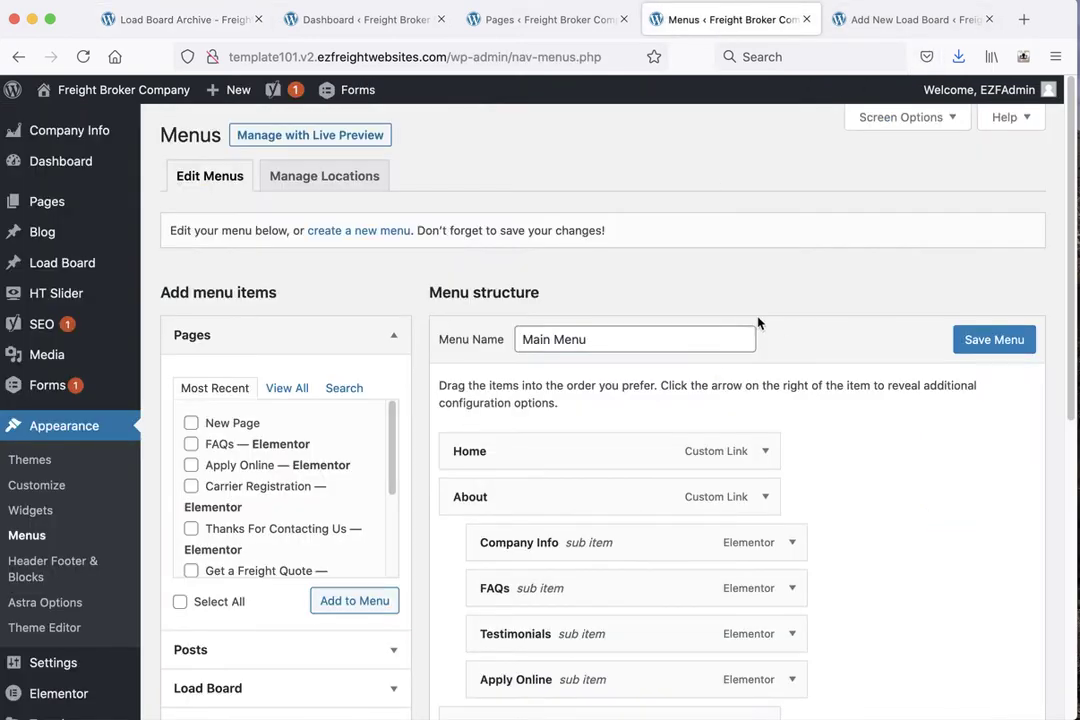
{"action": "scroll", "coordinate": [752, 320], "scroll_direction": "down", "scroll_amount": 5}
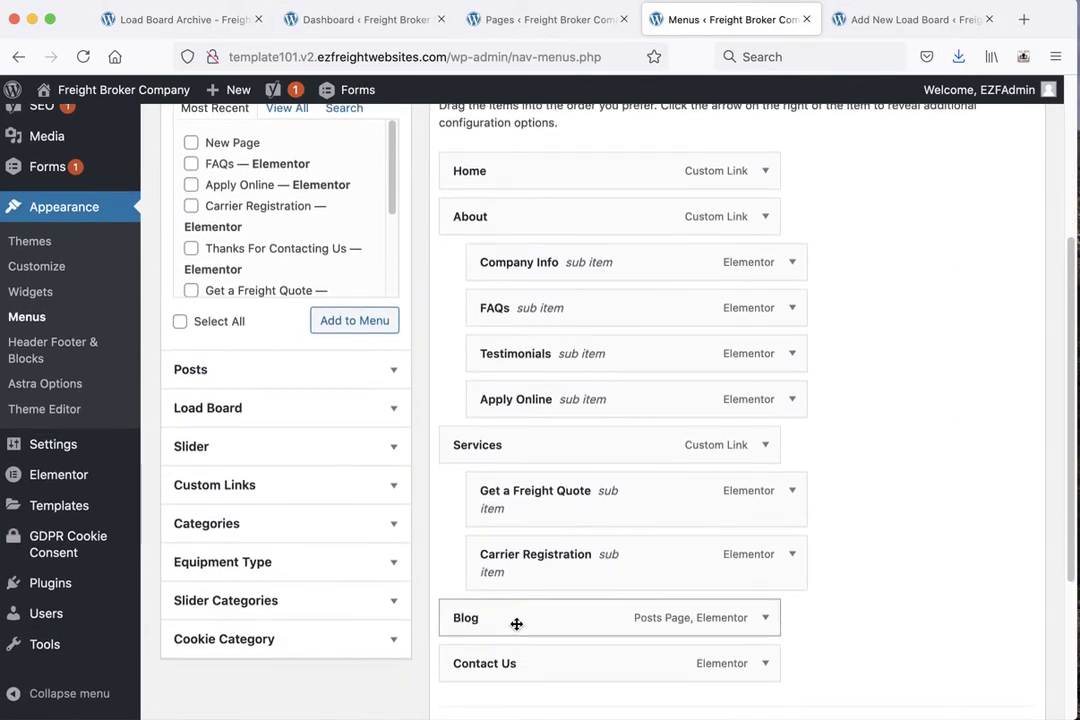
{"action": "scroll", "coordinate": [769, 475], "scroll_direction": "up", "scroll_amount": 2}
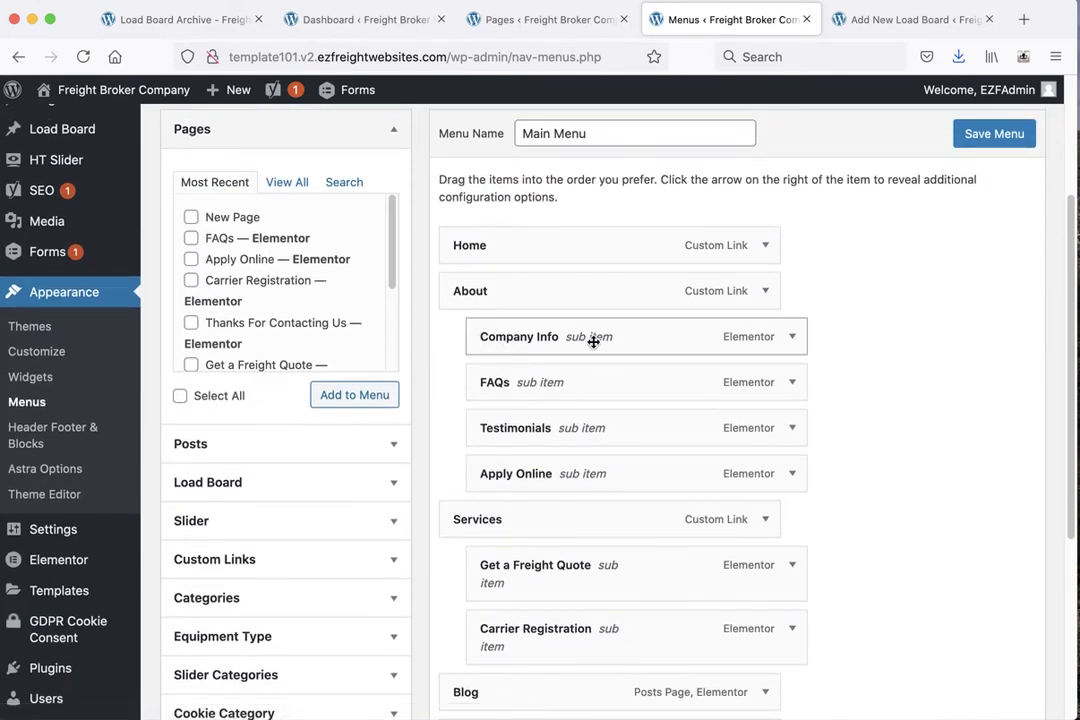
{"action": "left_click", "coordinate": [157, 19]}
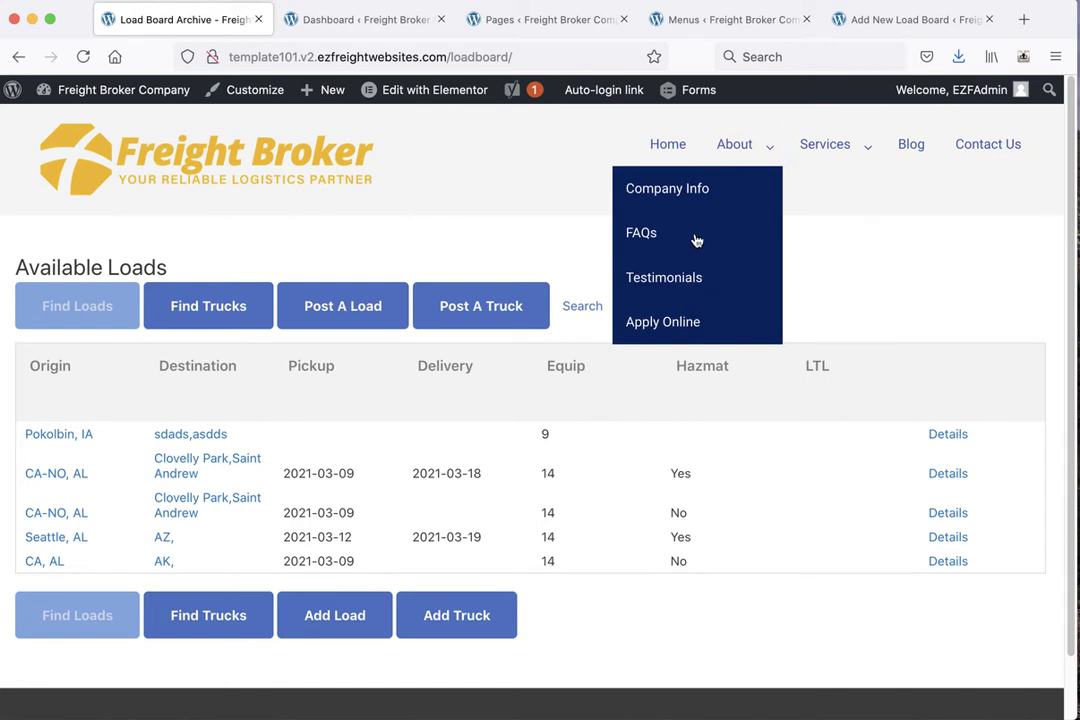
{"action": "left_click", "coordinate": [910, 19]}
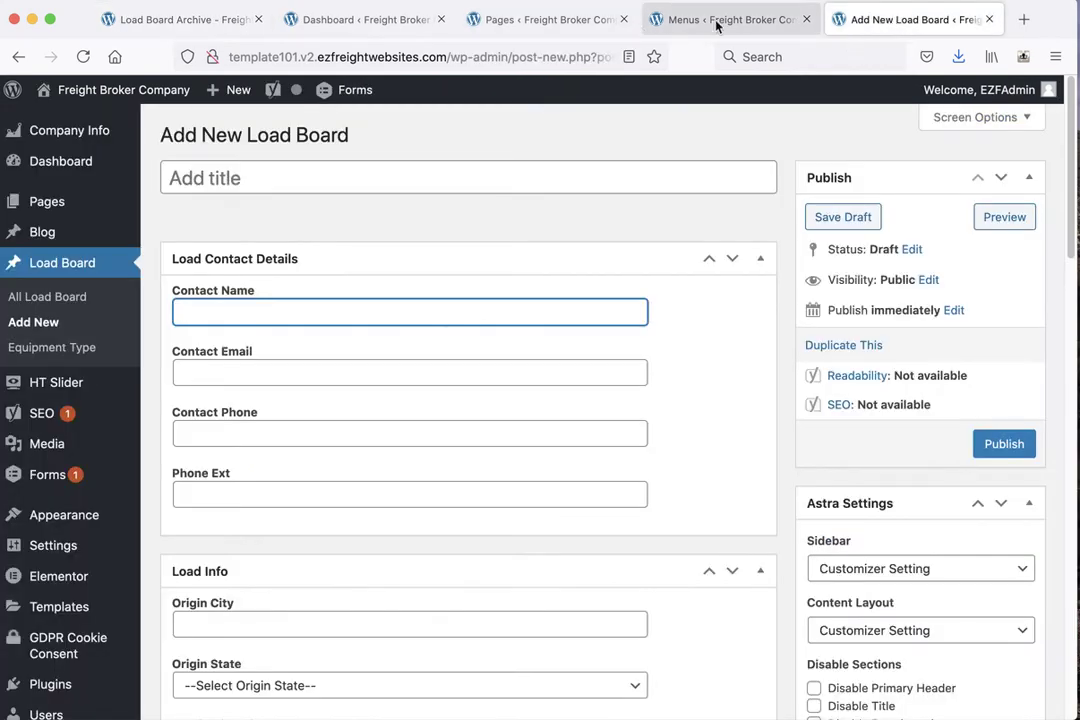
{"action": "left_click", "coordinate": [745, 22]}
{"action": "left_click_drag", "start_coordinate": [651, 349], "coordinate": [622, 340]}
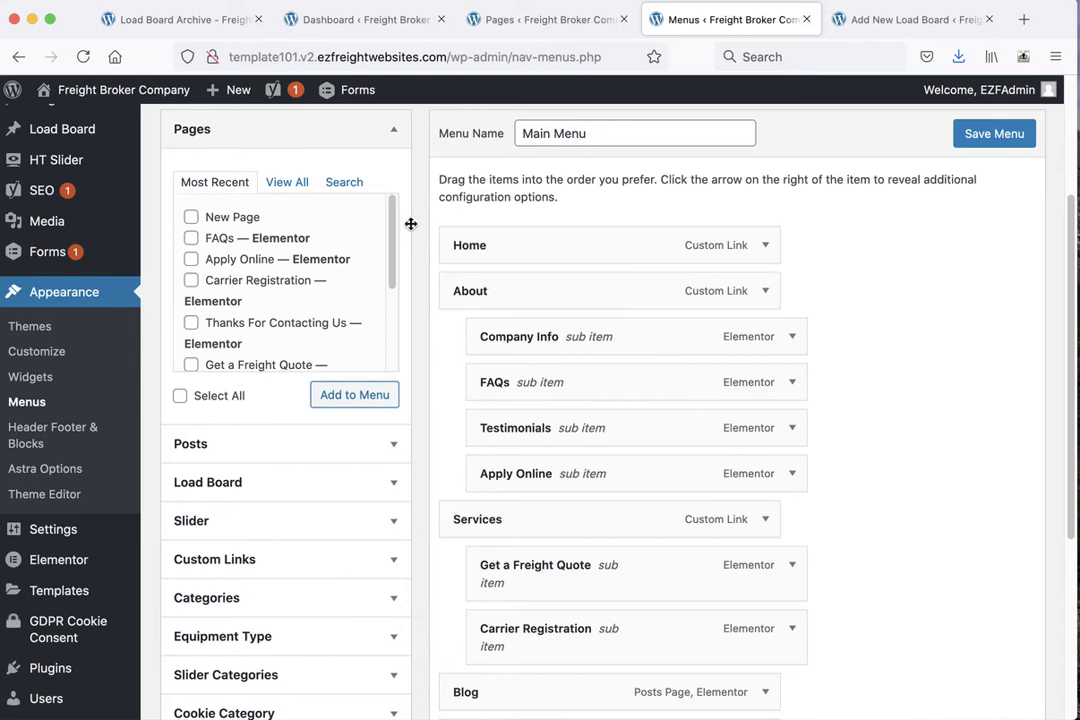
Add the About Us page to the Main Menu and place it between Blog and Contact Us.
{"action": "scroll", "coordinate": [363, 201], "scroll_direction": "up", "scroll_amount": 2}
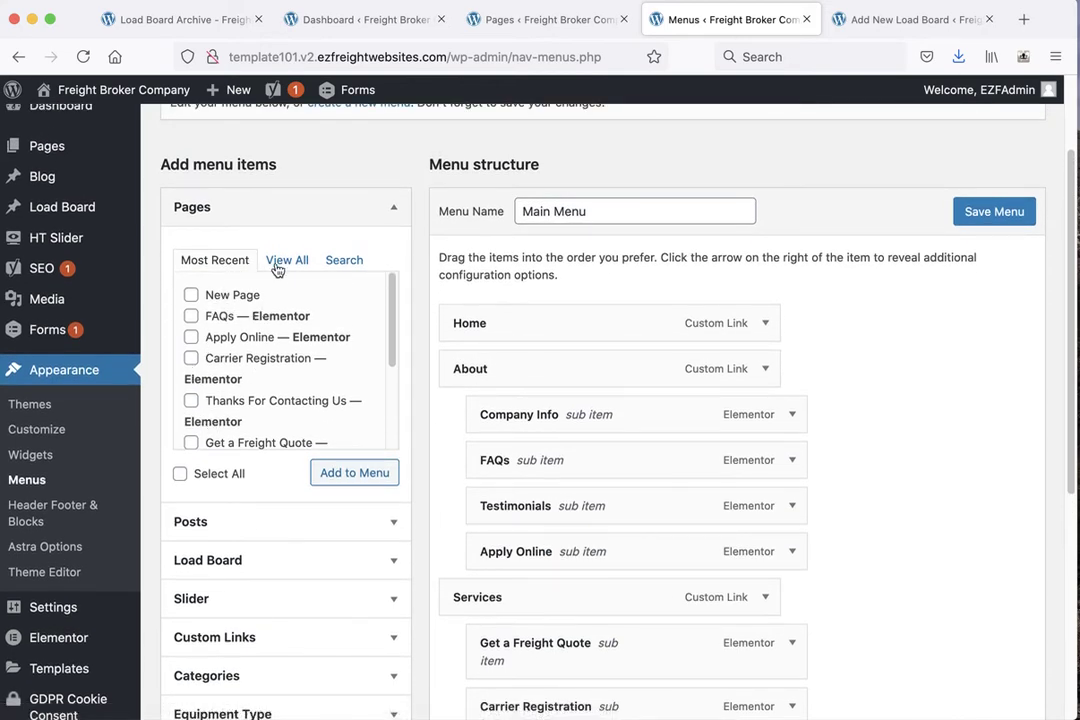
{"action": "left_click", "coordinate": [285, 260]}
{"action": "left_click", "coordinate": [191, 384]}
{"action": "left_click", "coordinate": [376, 484]}
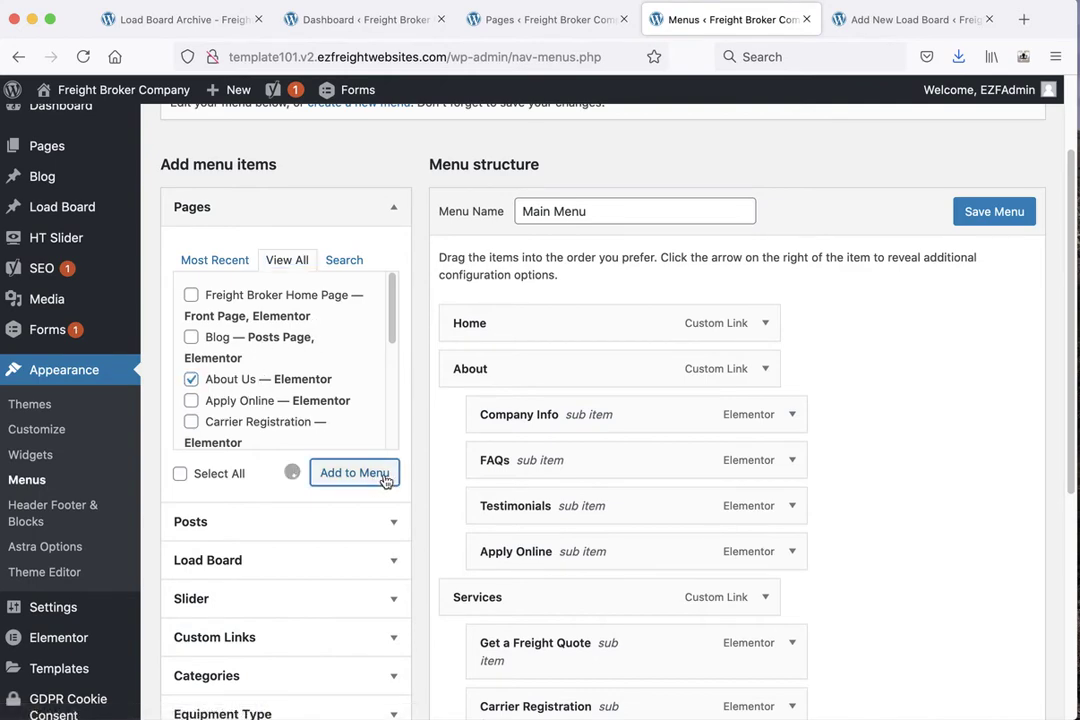
{"action": "scroll", "coordinate": [890, 515], "scroll_direction": "down", "scroll_amount": 5}
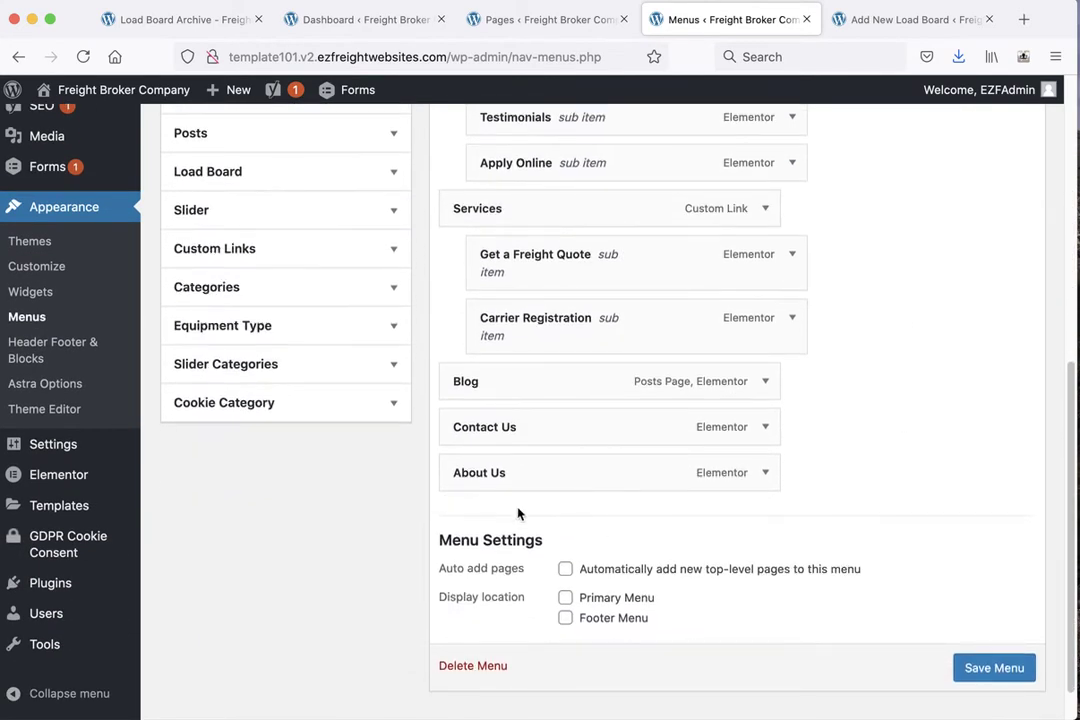
{"action": "left_click_drag", "start_coordinate": [685, 470], "coordinate": [670, 432]}
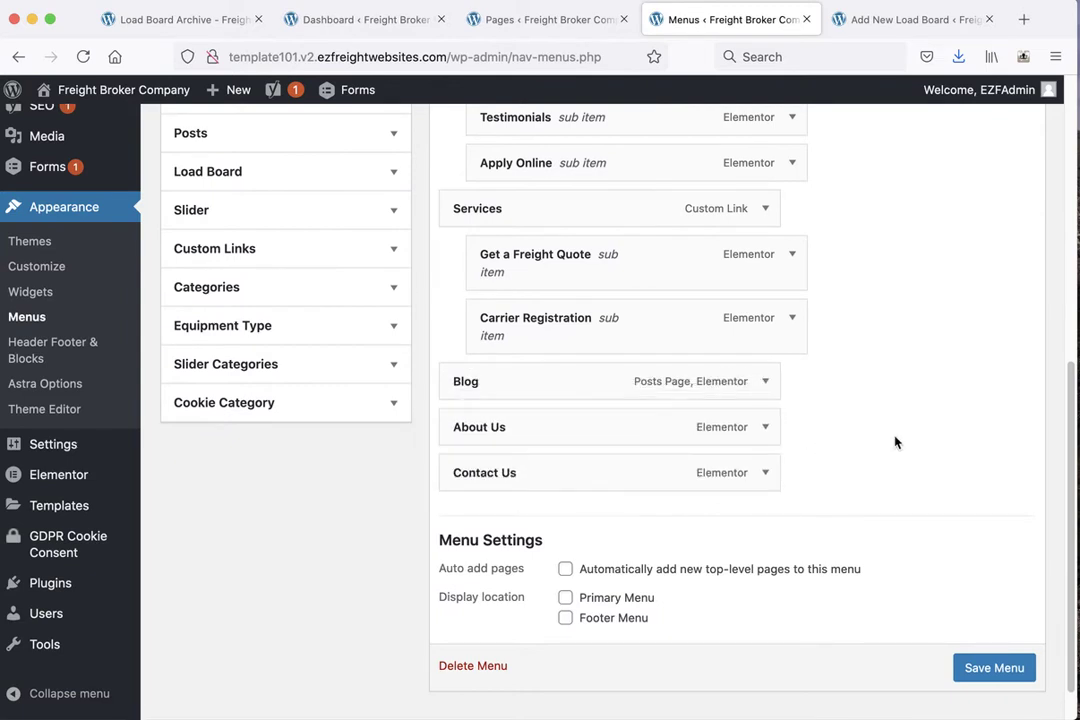
Expand the About Us item's settings in the Main Menu and remove the item.
{"action": "left_click", "coordinate": [766, 428]}
{"action": "left_click", "coordinate": [766, 428]}
{"action": "left_click", "coordinate": [766, 428]}
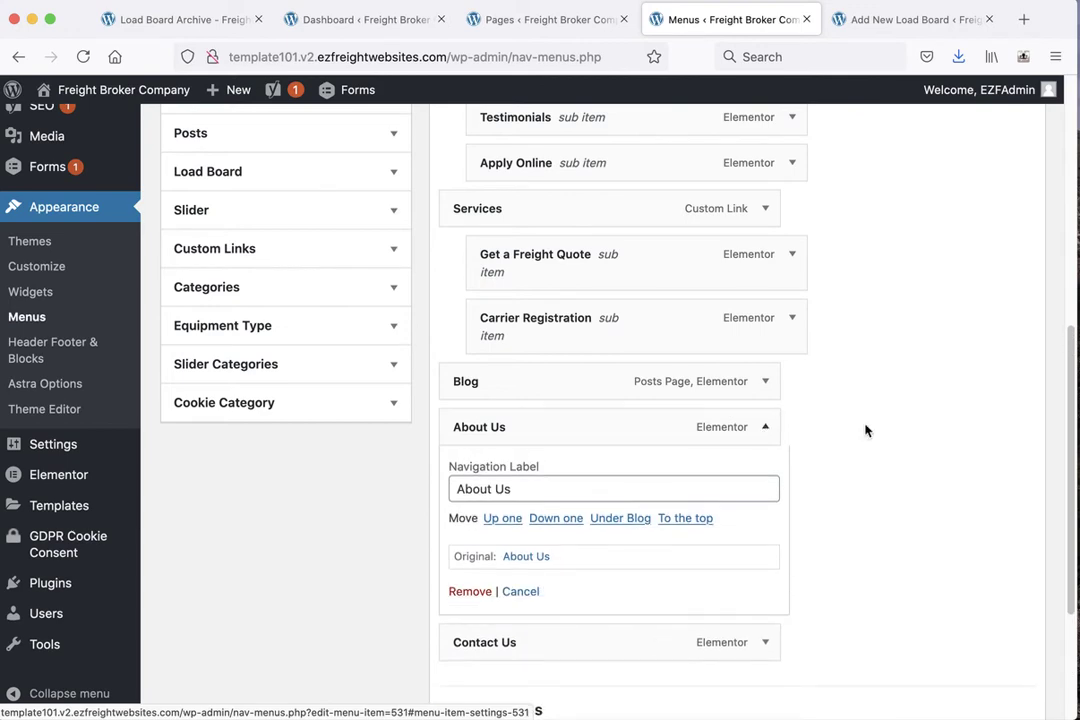
{"action": "scroll", "coordinate": [773, 498], "scroll_direction": "down", "scroll_amount": 1}
{"action": "left_click", "coordinate": [470, 548]}
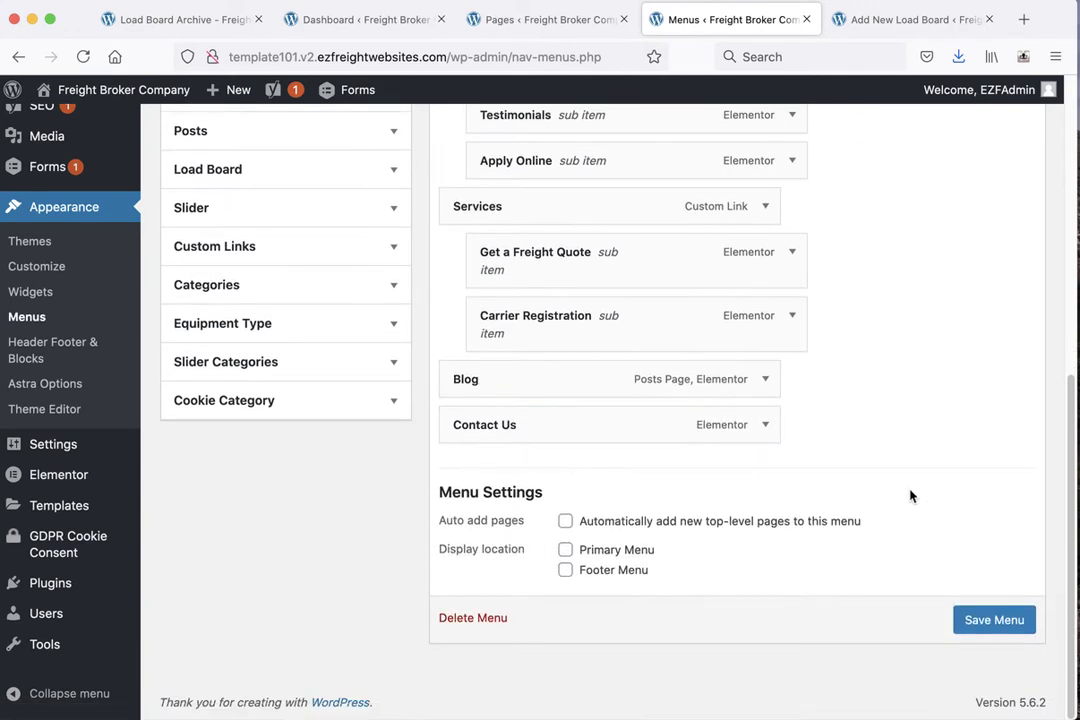
Leave the menu editor without saving and open the list of all pages.
{"action": "scroll", "coordinate": [969, 477], "scroll_direction": "up", "scroll_amount": 5}
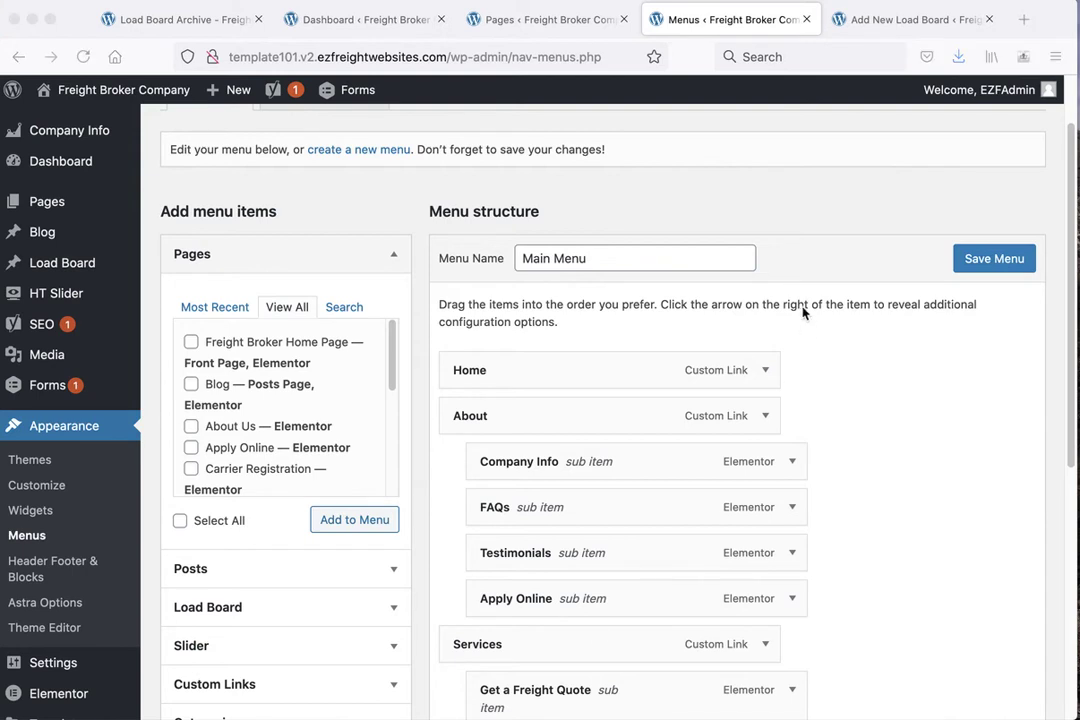
{"action": "left_click", "coordinate": [875, 206]}
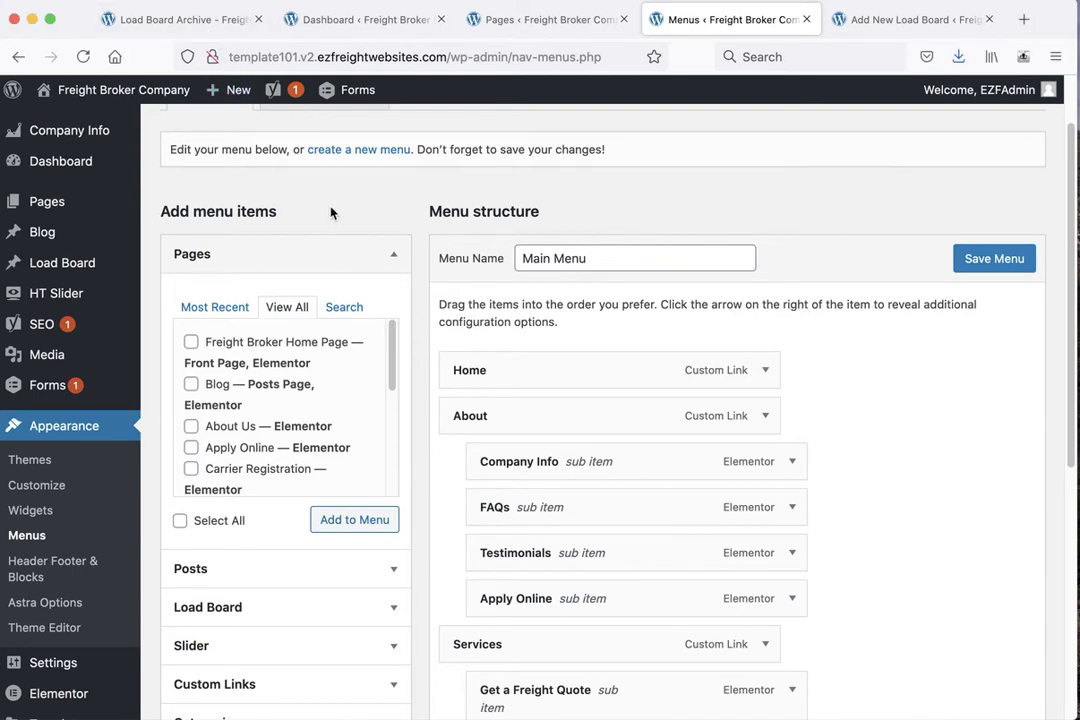
{"action": "scroll", "coordinate": [331, 212], "scroll_direction": "up", "scroll_amount": 2}
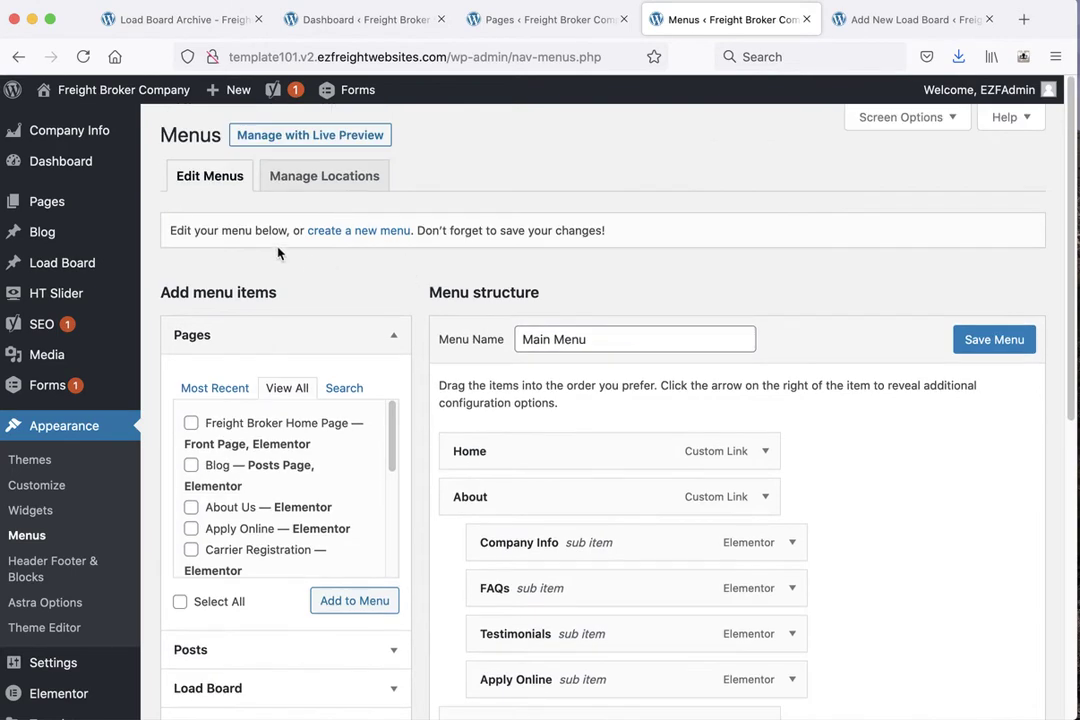
{"action": "mouse_move", "coordinate": [53, 205]}
{"action": "left_click", "coordinate": [80, 207]}
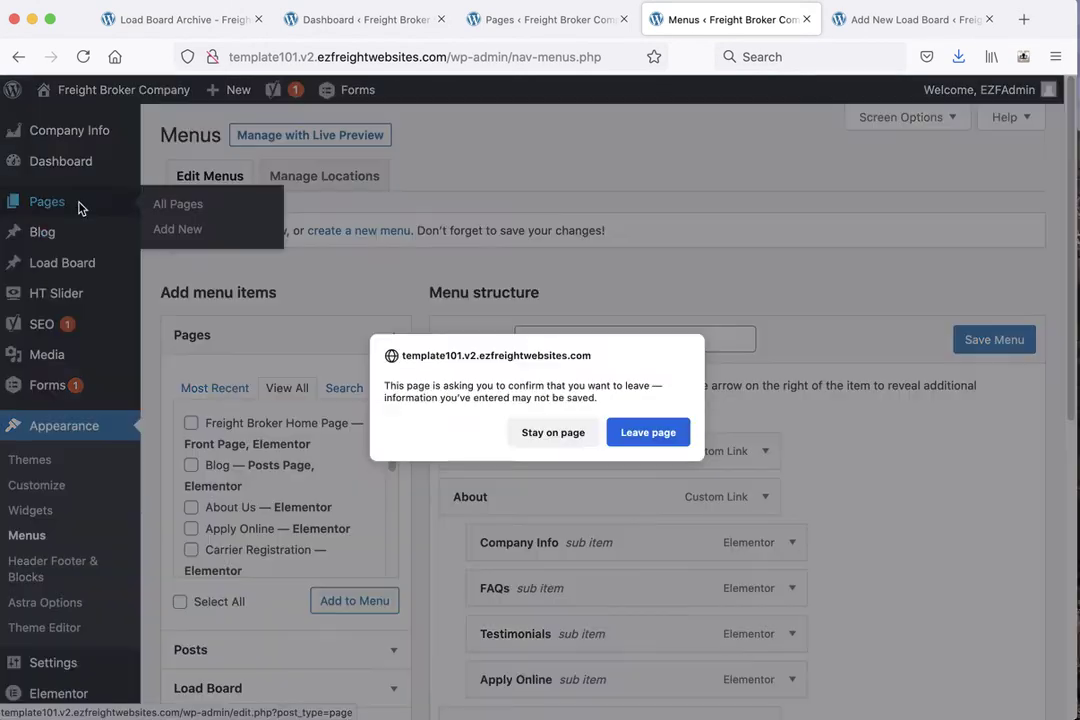
{"action": "left_click", "coordinate": [646, 431]}
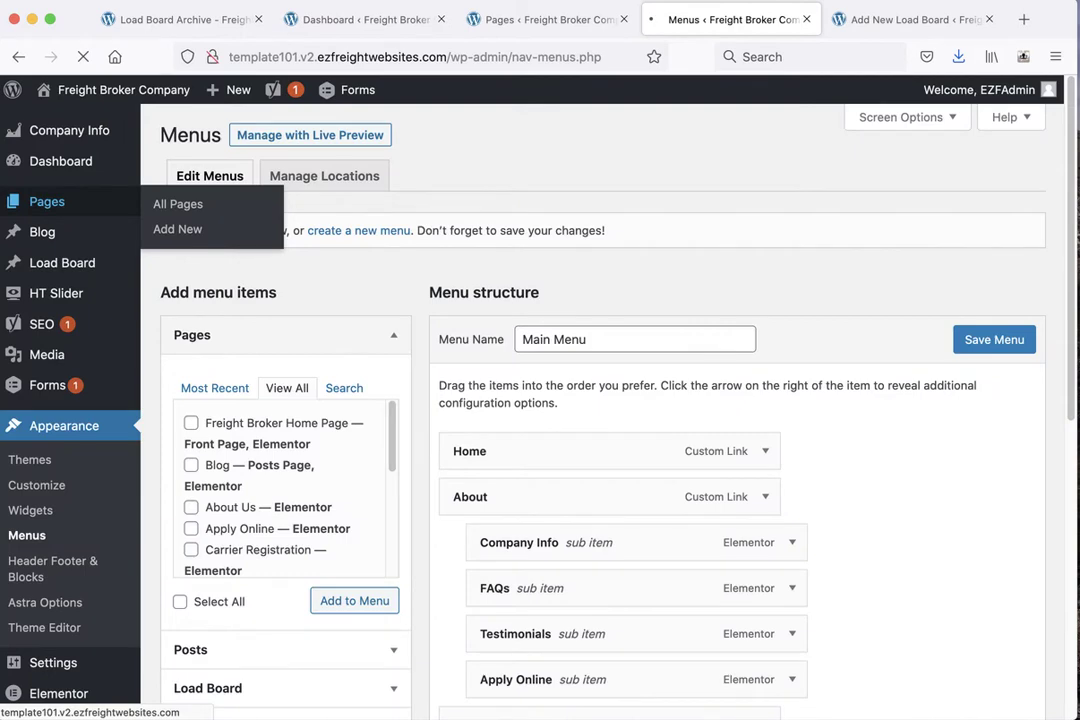
{"action": "mouse_move", "coordinate": [241, 273]}
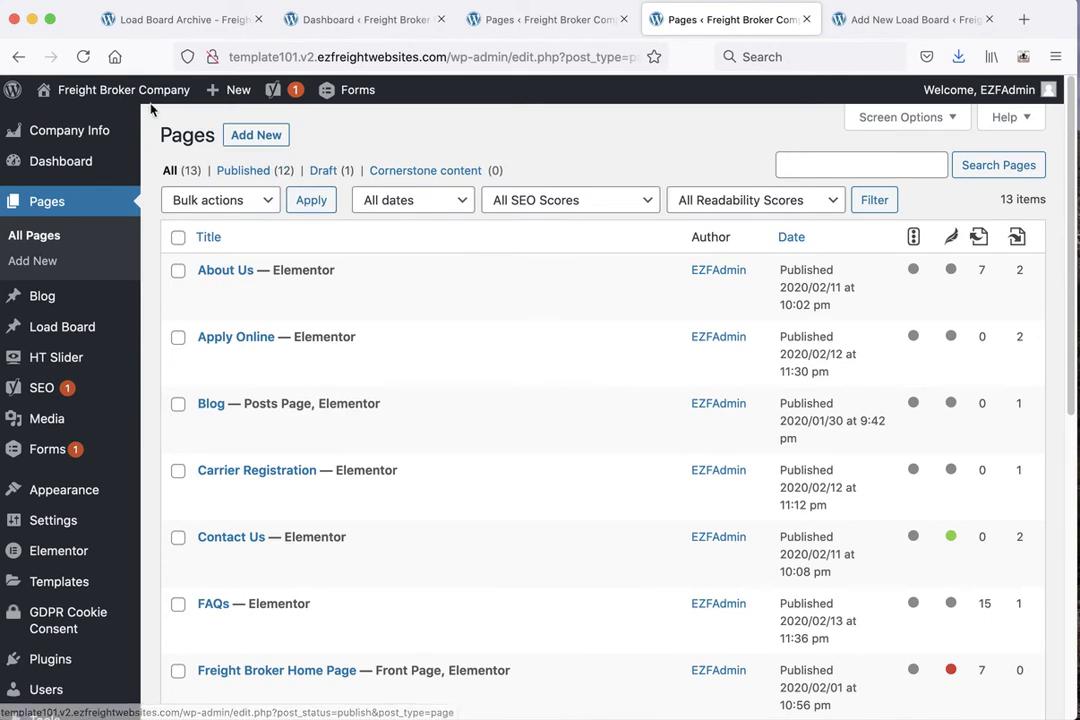
Visit the public site's Company Info page under About and open its main text block for editing in Elementor.
{"action": "mouse_move", "coordinate": [133, 103]}
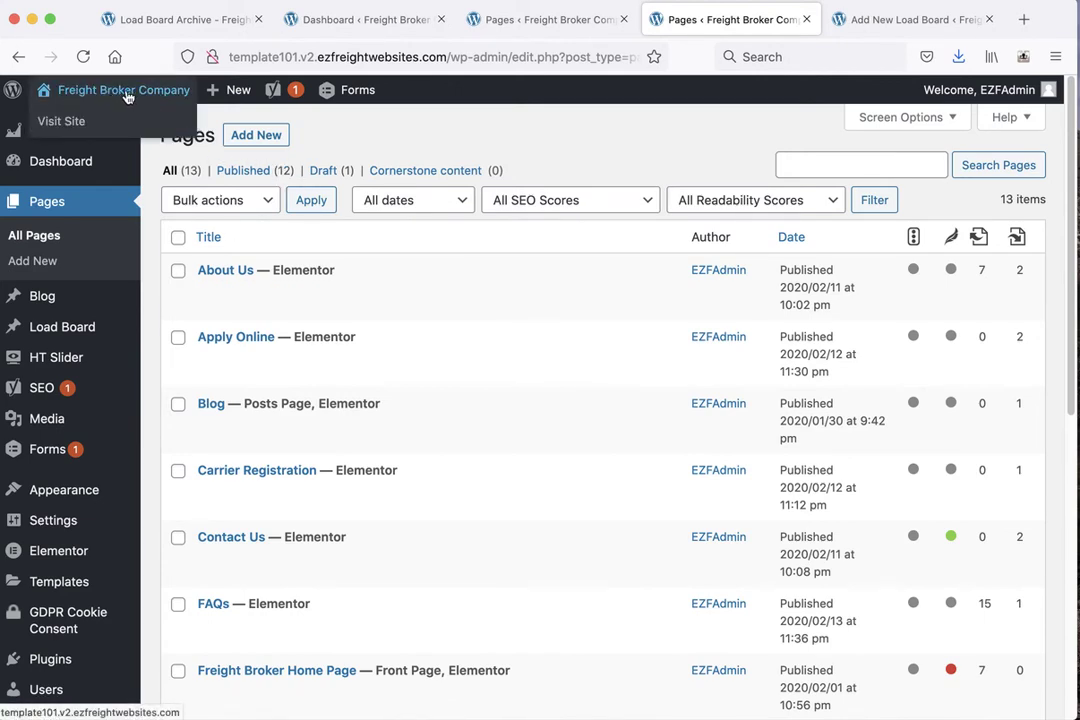
{"action": "left_click", "coordinate": [130, 92]}
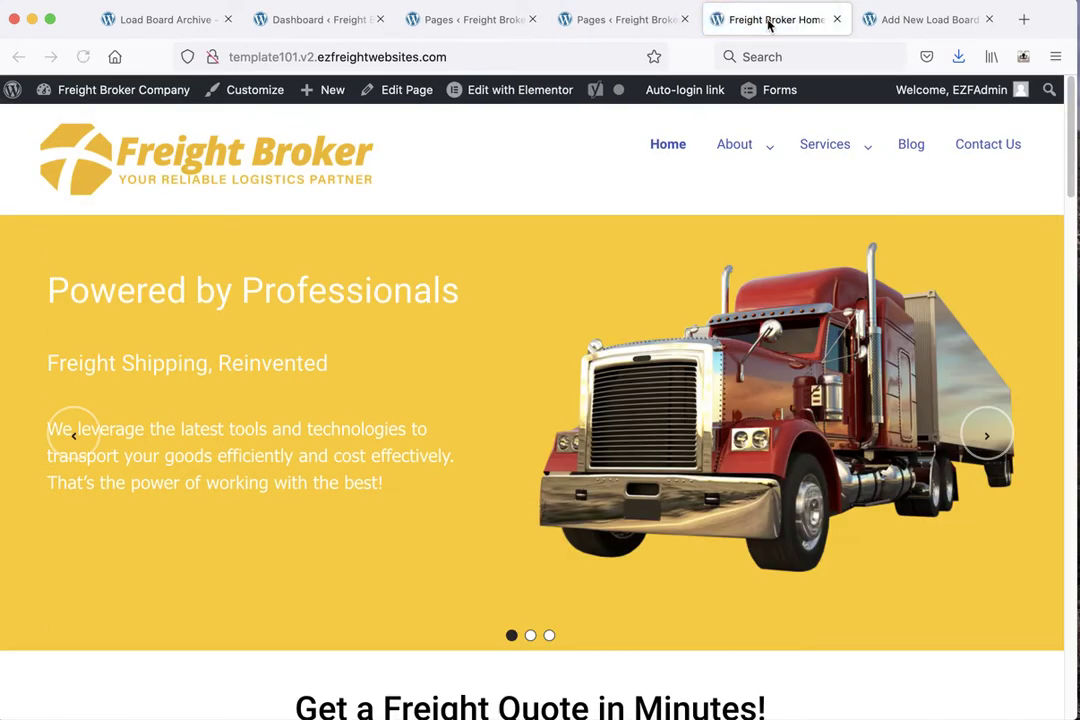
{"action": "mouse_move", "coordinate": [820, 150]}
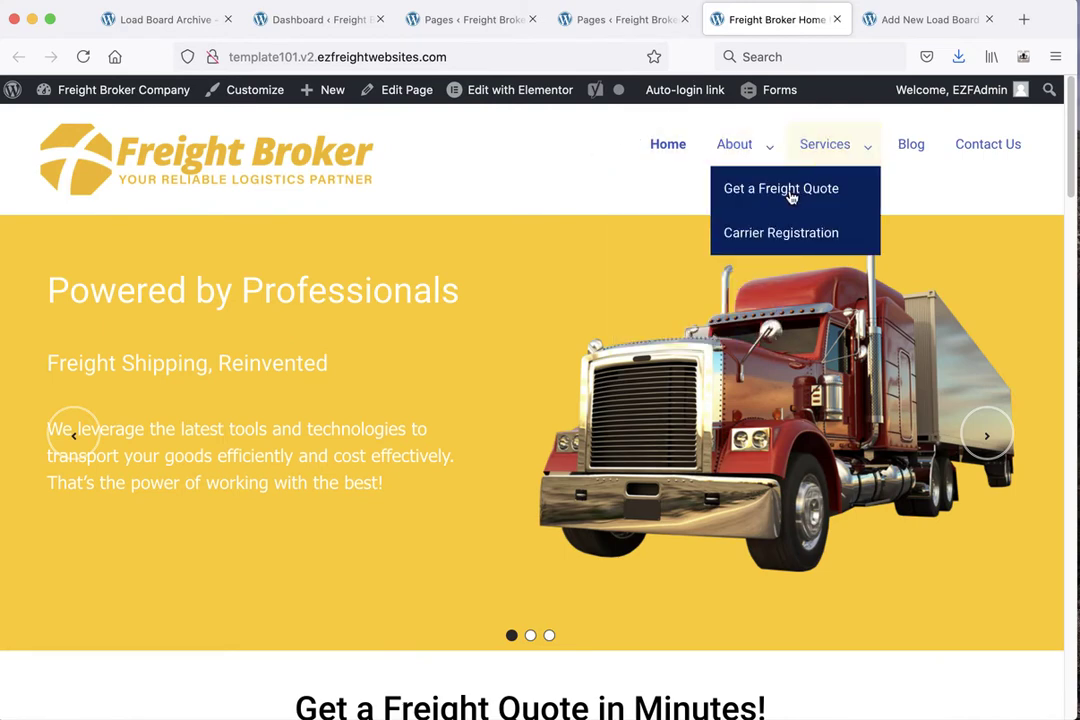
{"action": "mouse_move", "coordinate": [735, 144]}
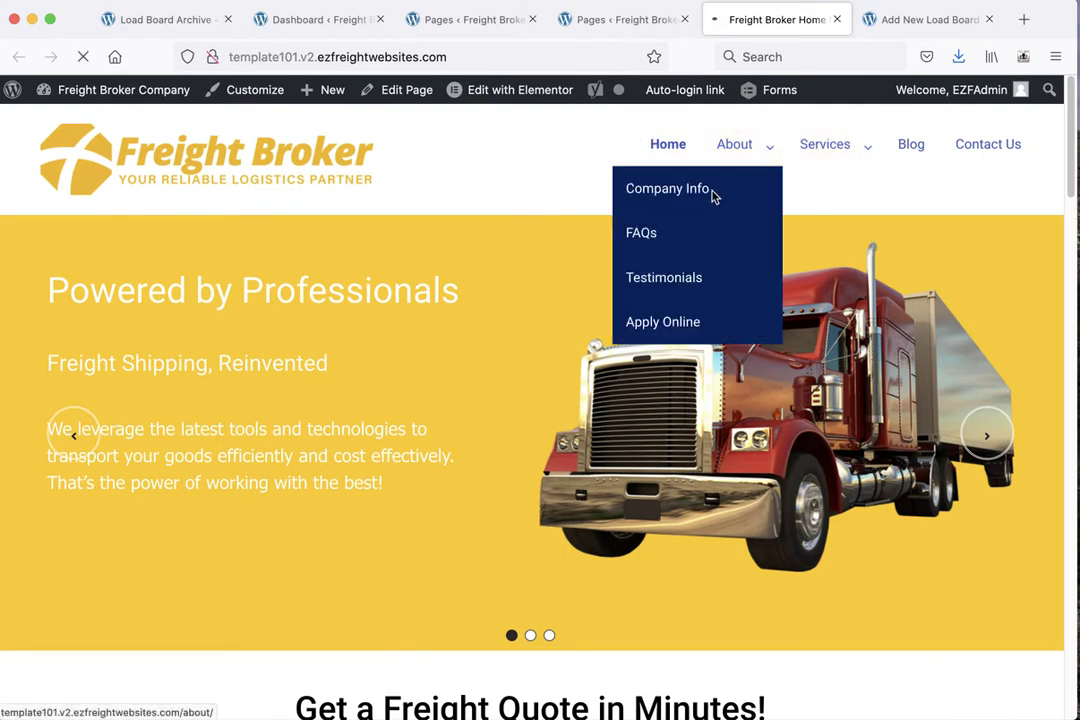
{"action": "left_click", "coordinate": [712, 193]}
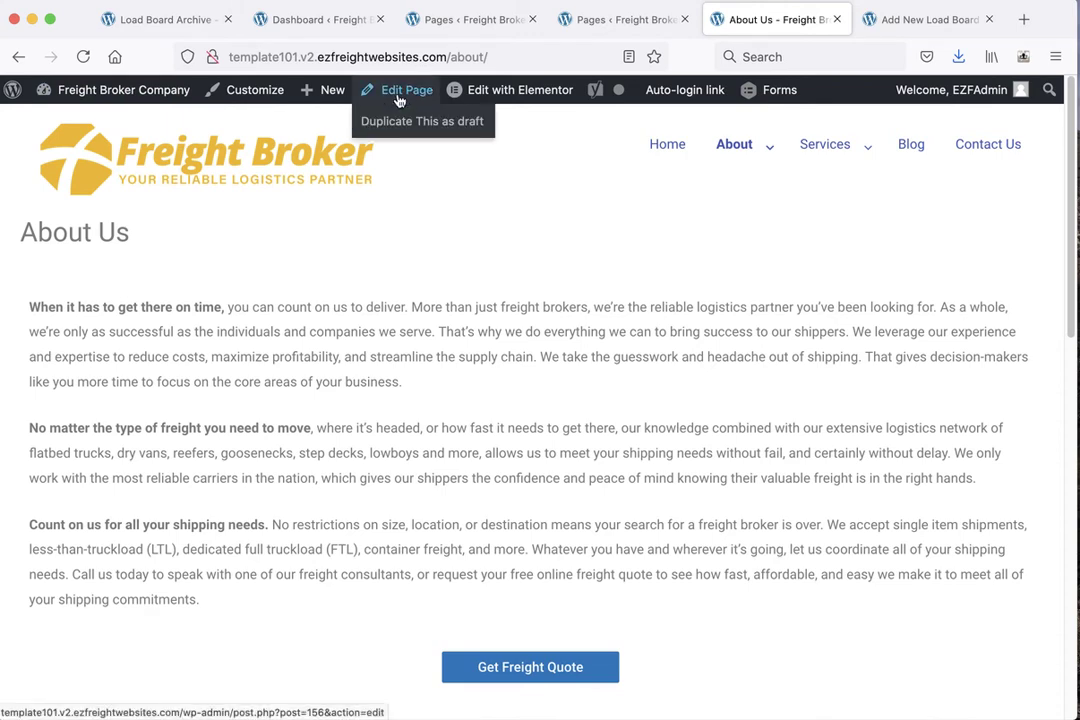
{"action": "left_click", "coordinate": [536, 91]}
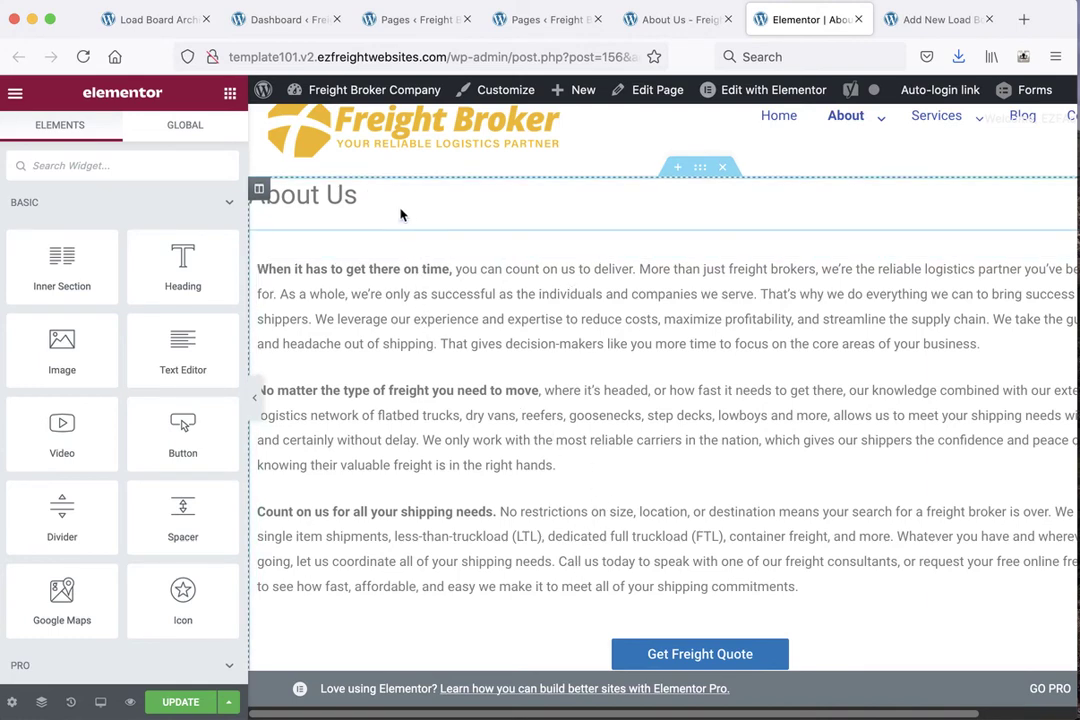
{"action": "left_click", "coordinate": [330, 262]}
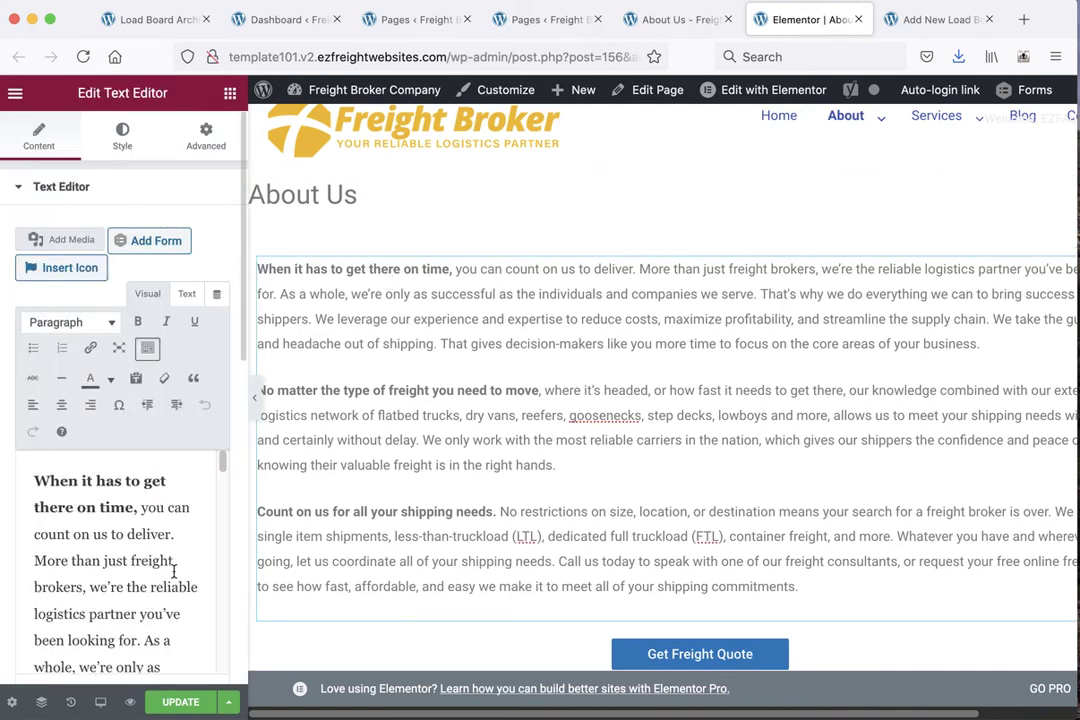
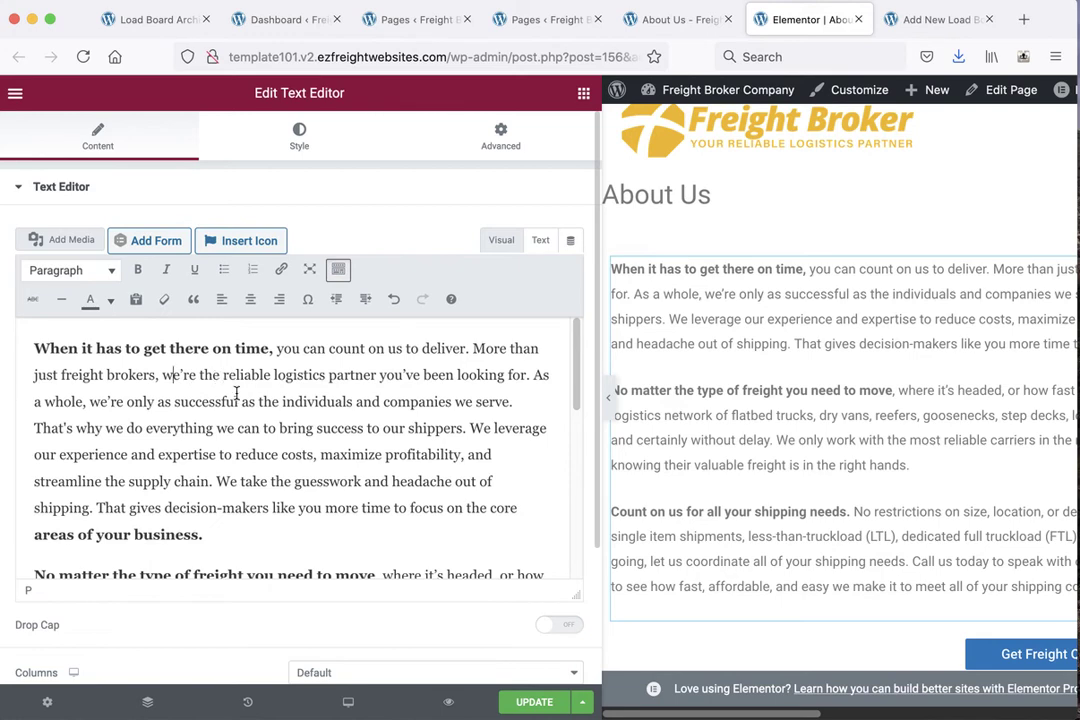
Add a new paragraph reading Click Here after the first paragraph of the About Us text.
{"action": "left_click", "coordinate": [237, 536]}
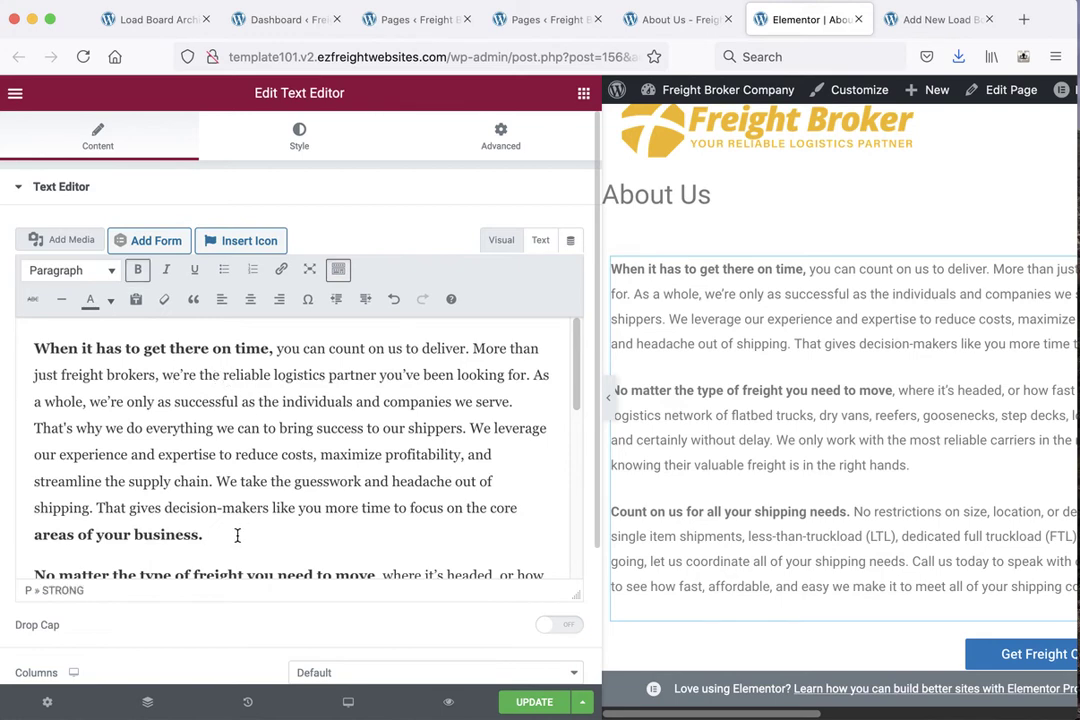
{"action": "key", "text": "Return"}
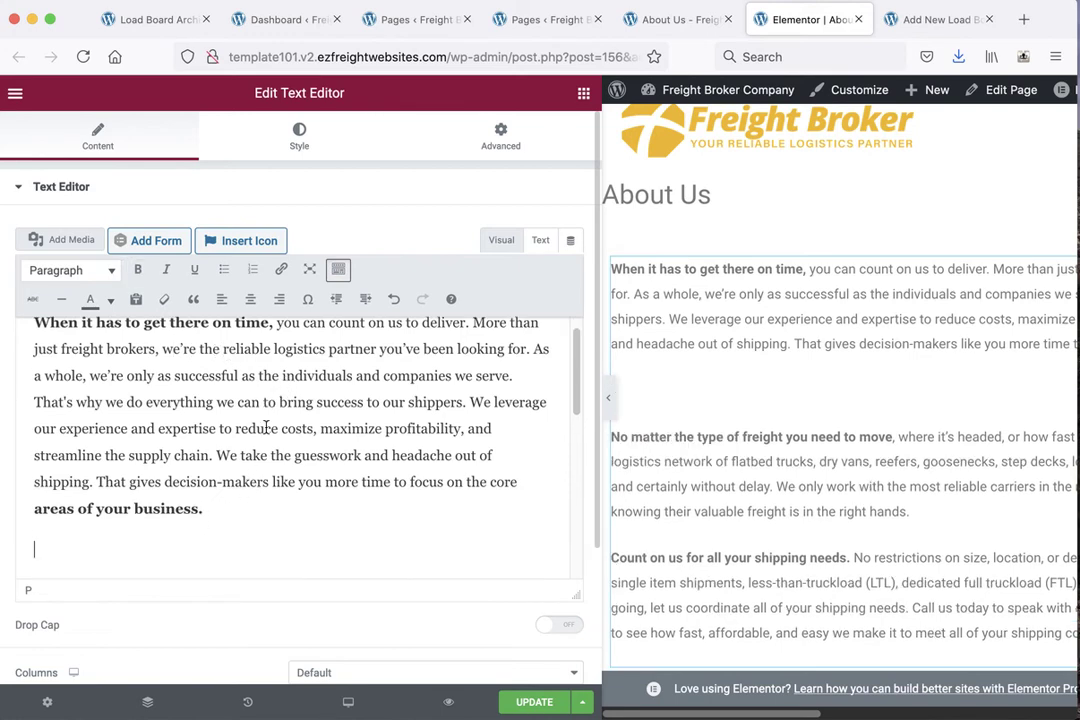
{"action": "scroll", "coordinate": [260, 420], "scroll_direction": "down", "scroll_amount": 2}
{"action": "type", "text": "Clcick "}
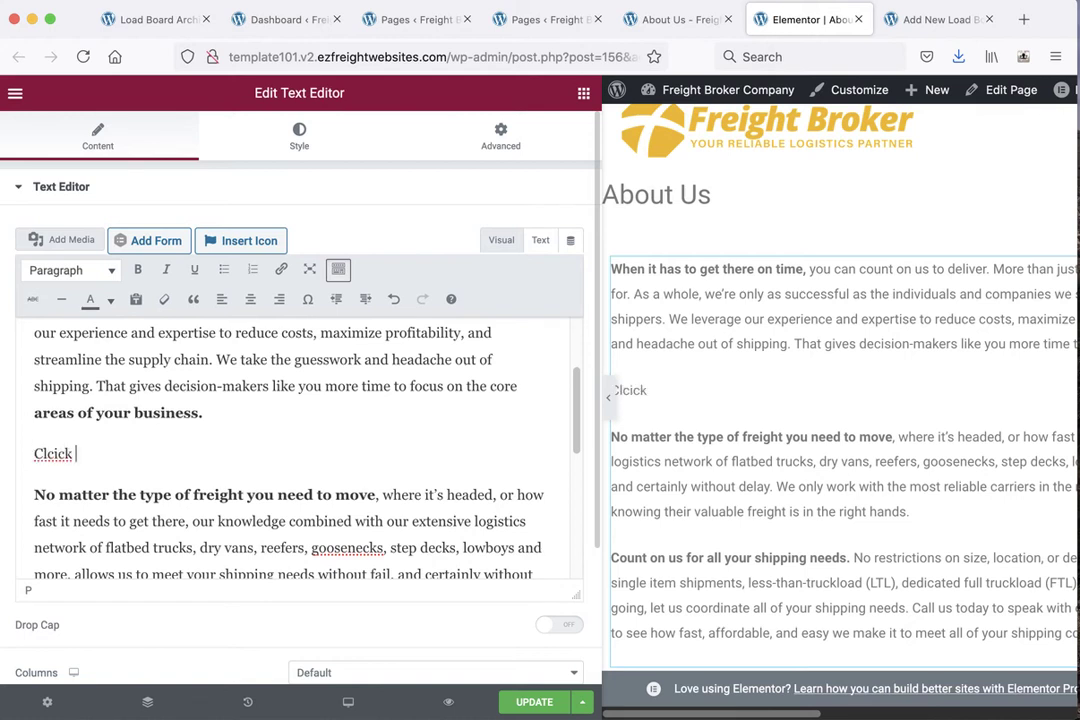
{"action": "type", "text": "Here"}
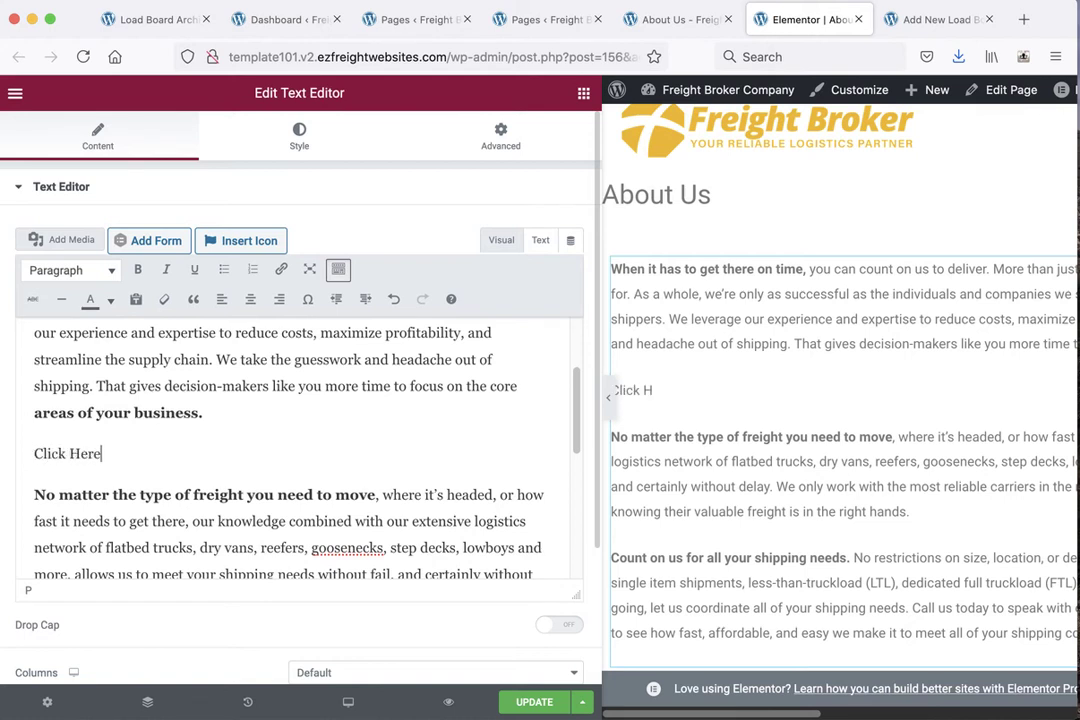
{"action": "left_click_drag", "start_coordinate": [210, 446], "coordinate": [29, 457]}
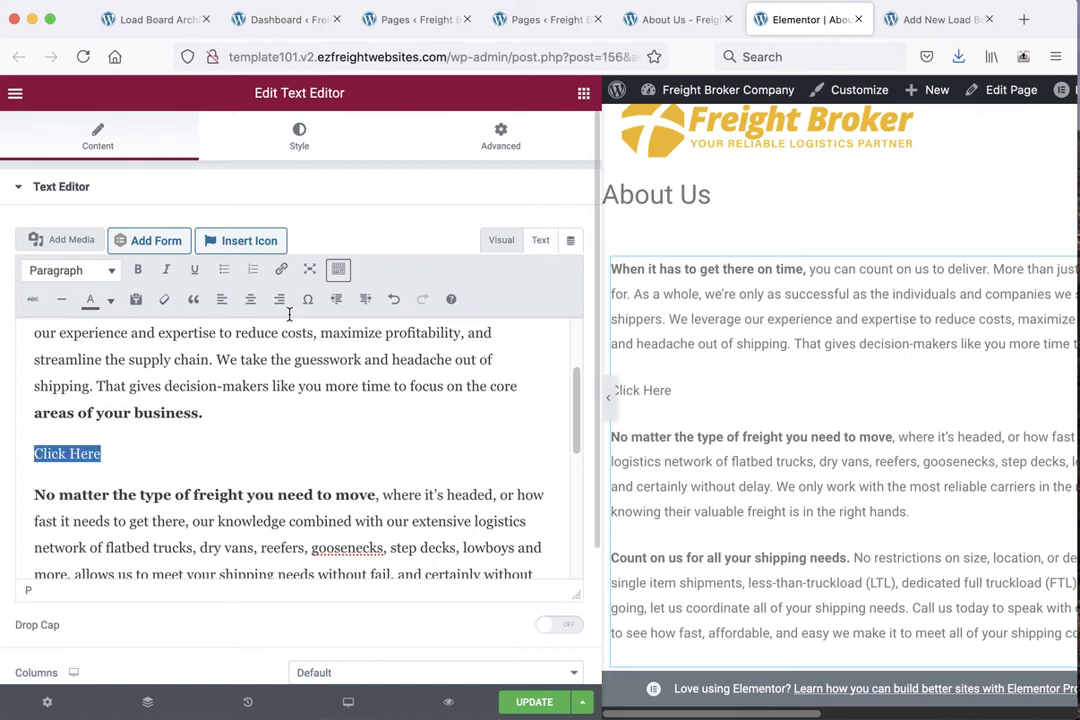
{"action": "left_click", "coordinate": [281, 272]}
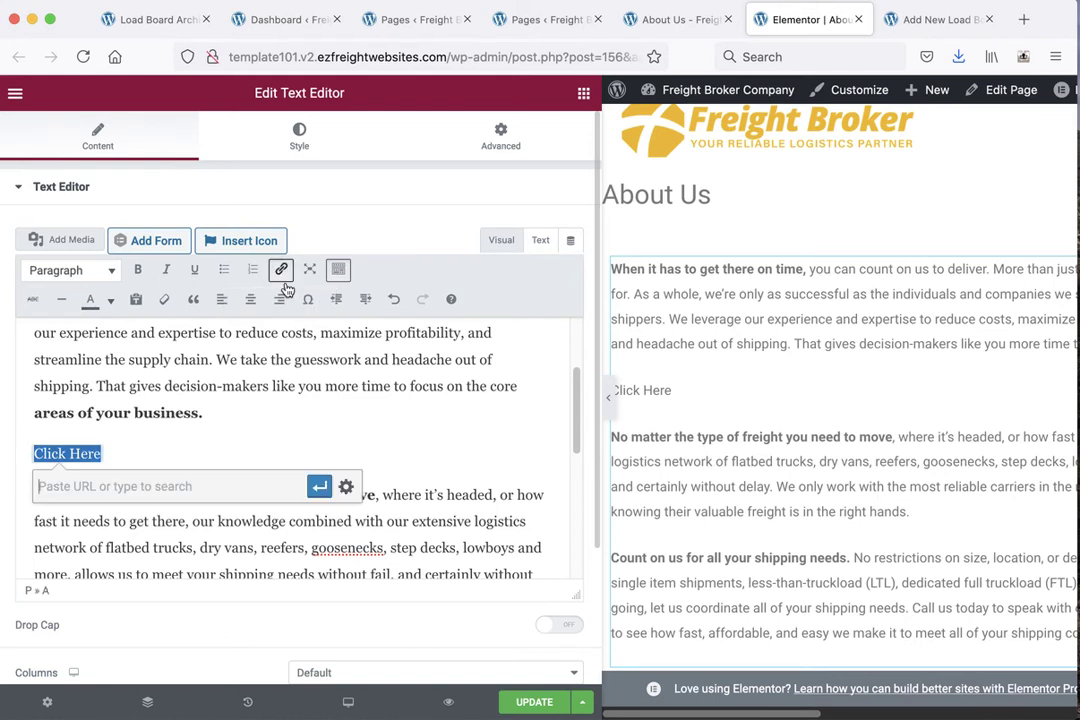
{"action": "type", "text": "www.google.com"}
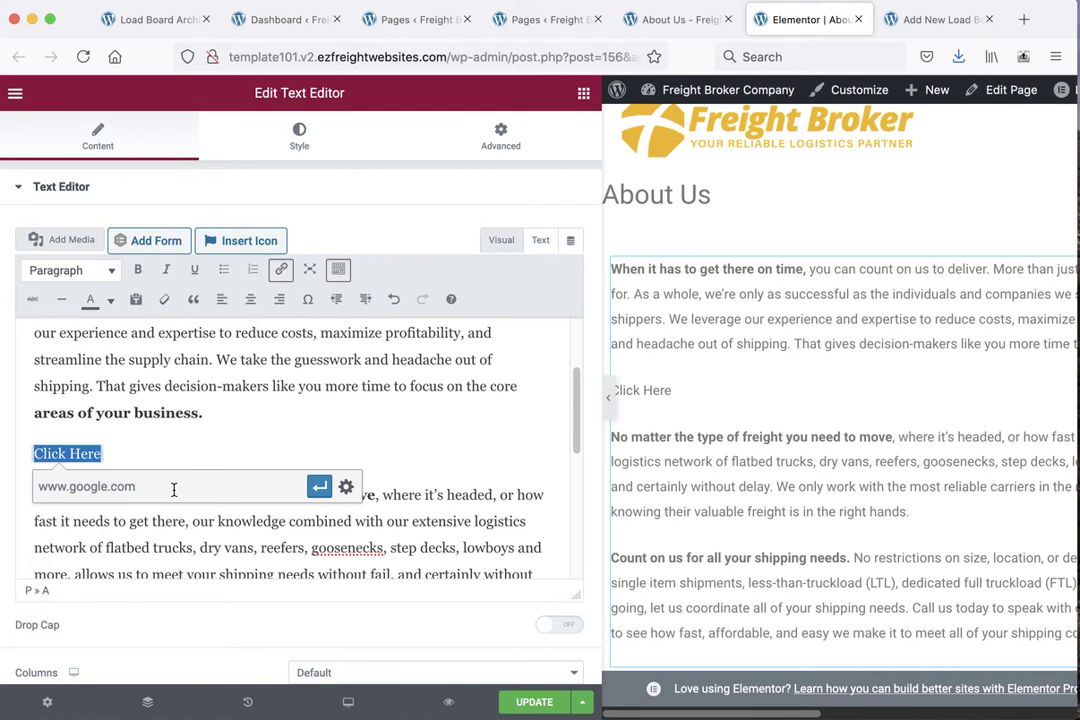
{"action": "left_click", "coordinate": [318, 488]}
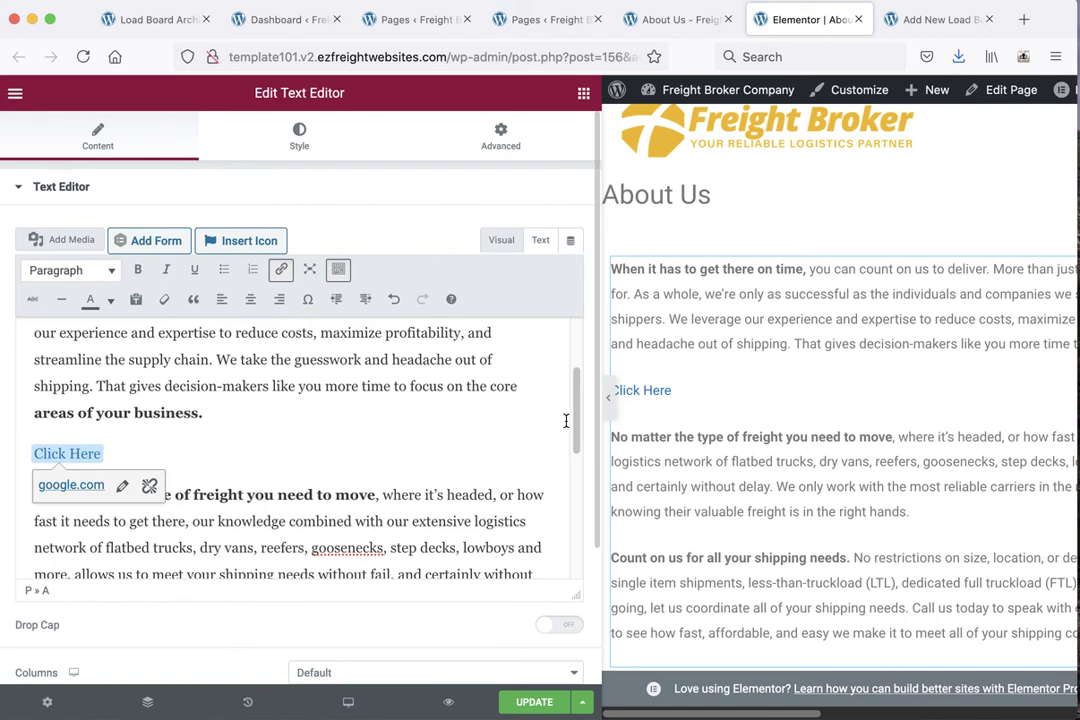
Narrow the editing panel and add an Image widget between the About Us heading and the text, using shipping-container-blue-v1-1.png from the media library.
{"action": "left_click_drag", "start_coordinate": [596, 362], "coordinate": [297, 360]}
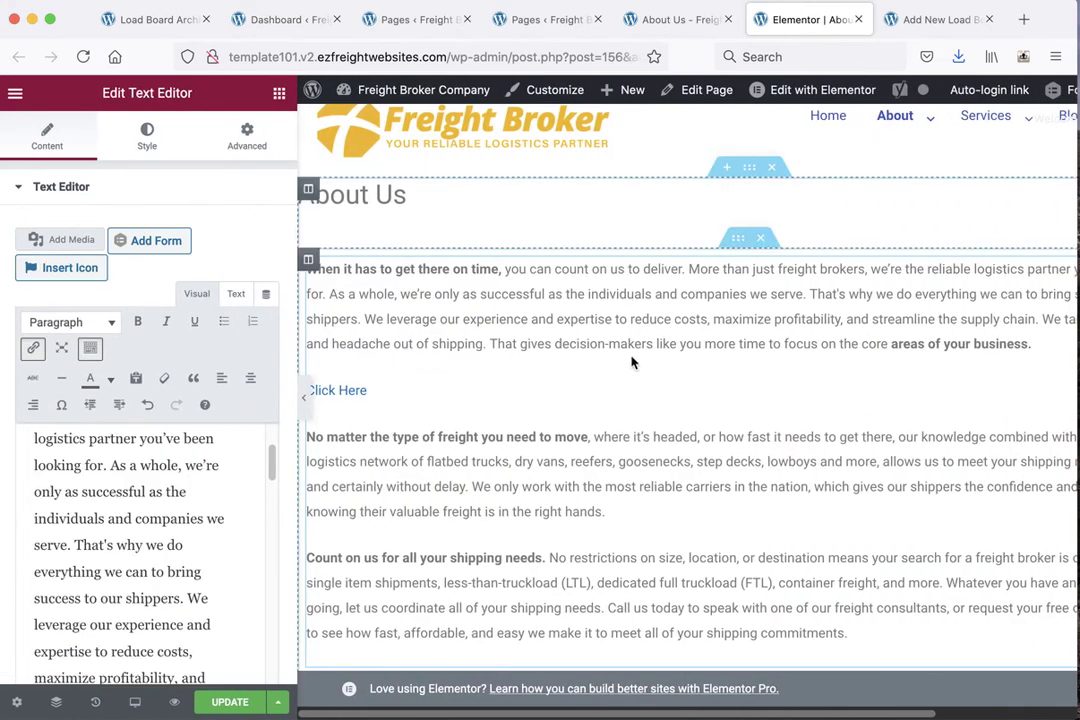
{"action": "left_click", "coordinate": [280, 97]}
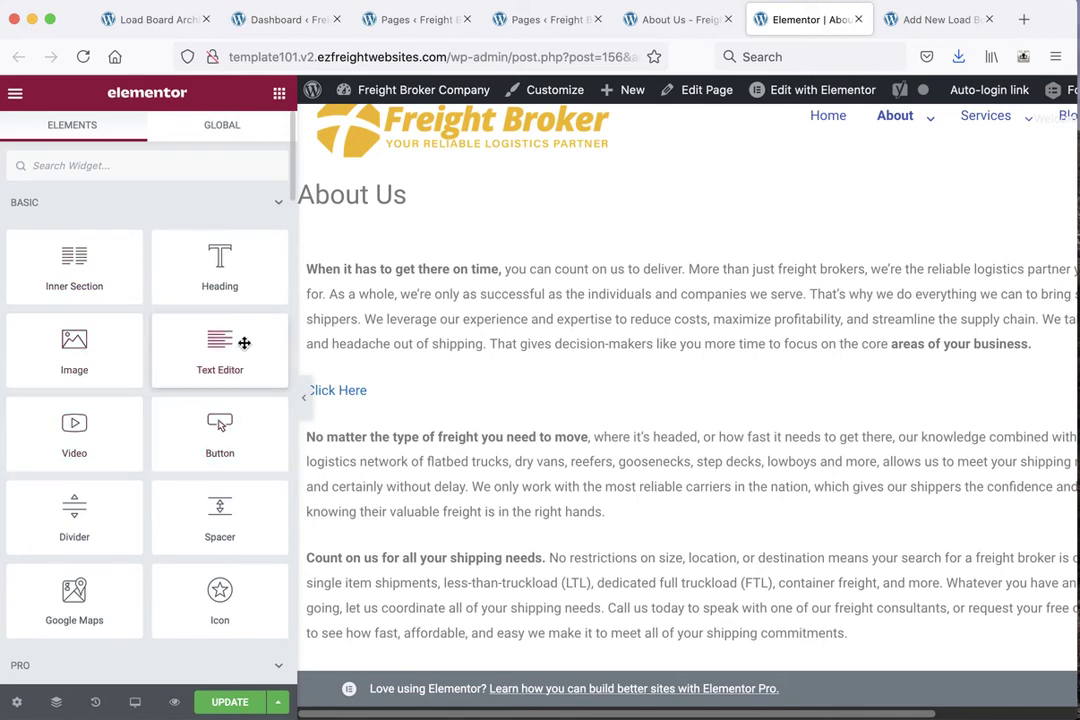
{"action": "mouse_move", "coordinate": [86, 335]}
{"action": "left_mouse_down"}
{"action": "mouse_move", "coordinate": [494, 362]}
{"action": "mouse_move", "coordinate": [603, 259]}
{"action": "left_mouse_up"}
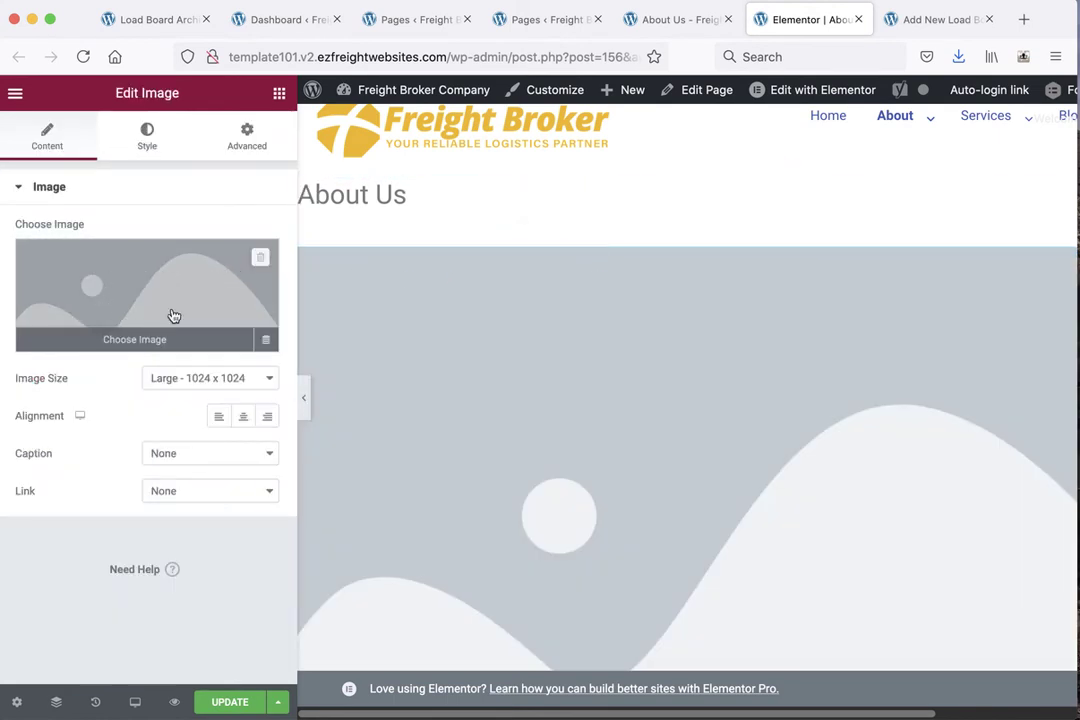
{"action": "left_click", "coordinate": [168, 273]}
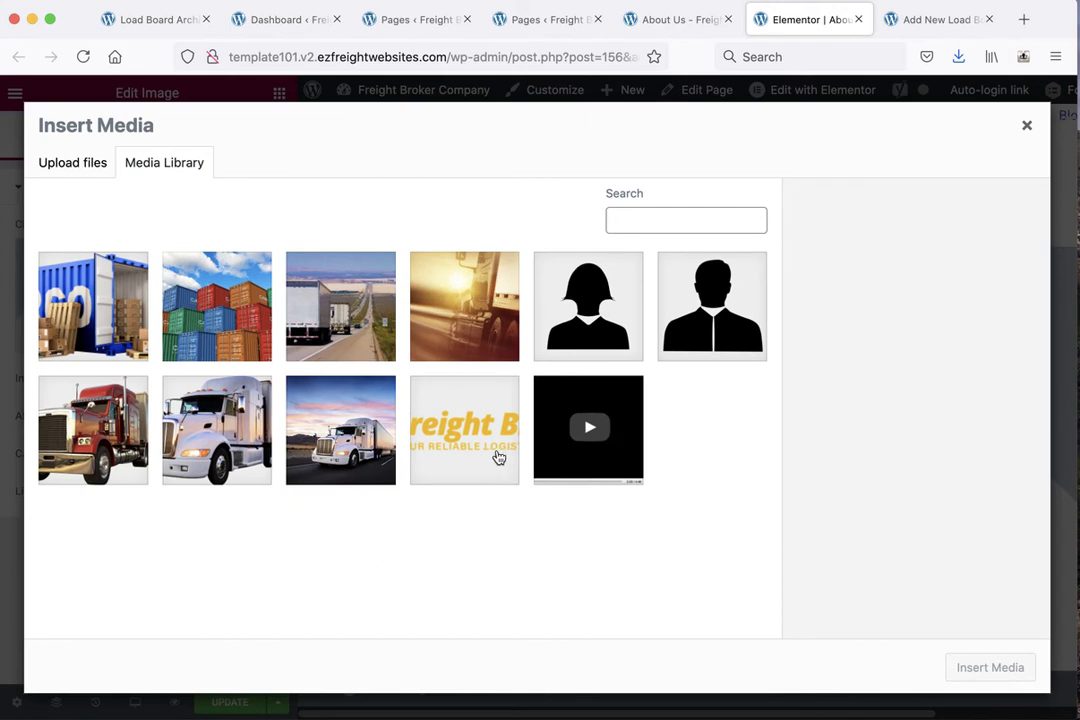
{"action": "left_click", "coordinate": [88, 286]}
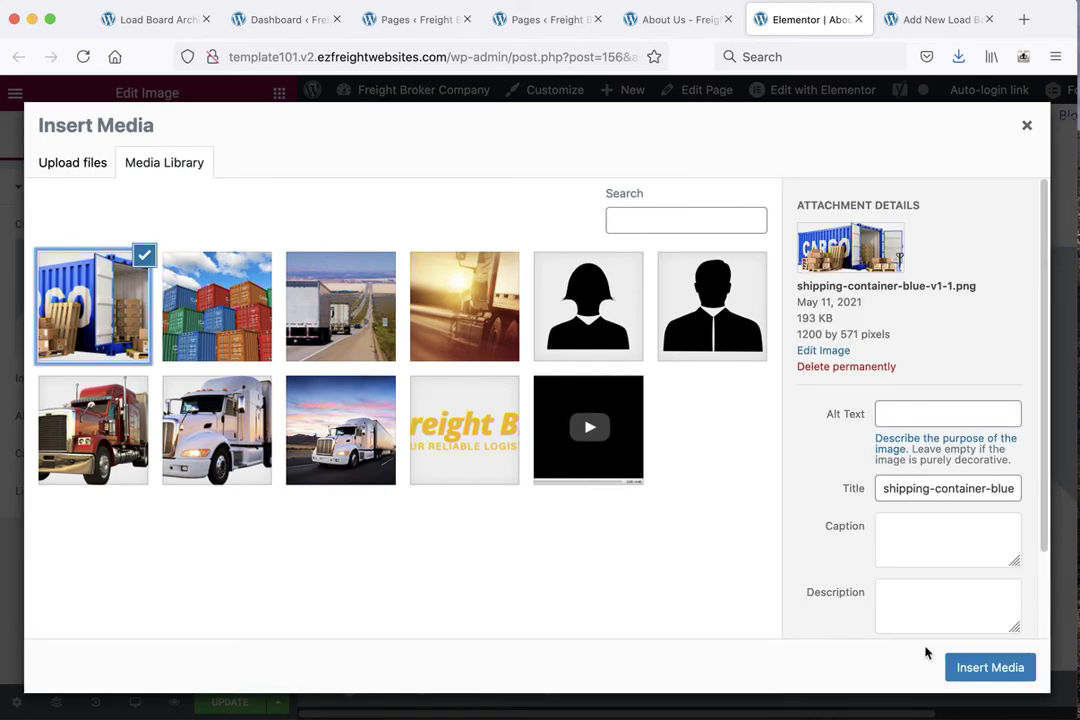
{"action": "left_click", "coordinate": [983, 674]}
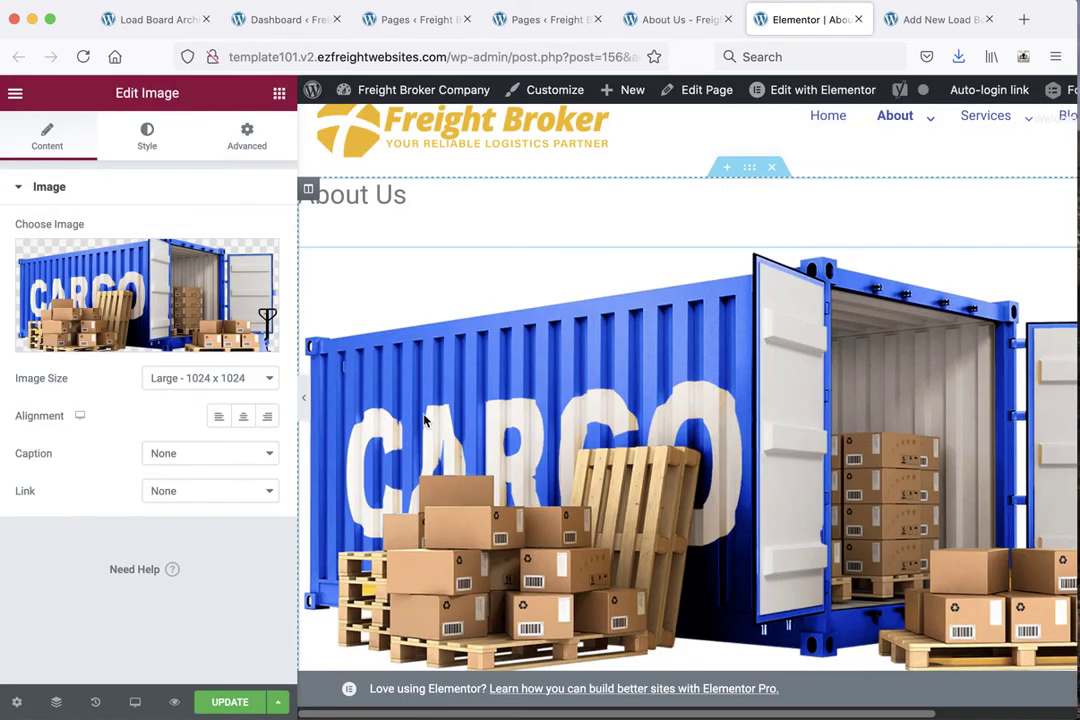
Reduce the shipping container image's width to 28%.
{"action": "left_click", "coordinate": [140, 143]}
{"action": "left_click", "coordinate": [21, 254]}
{"action": "left_click_drag", "start_coordinate": [21, 257], "coordinate": [72, 260]}
Try left, right and center alignment on the container image, then leave it aligned left.
{"action": "left_click", "coordinate": [46, 137]}
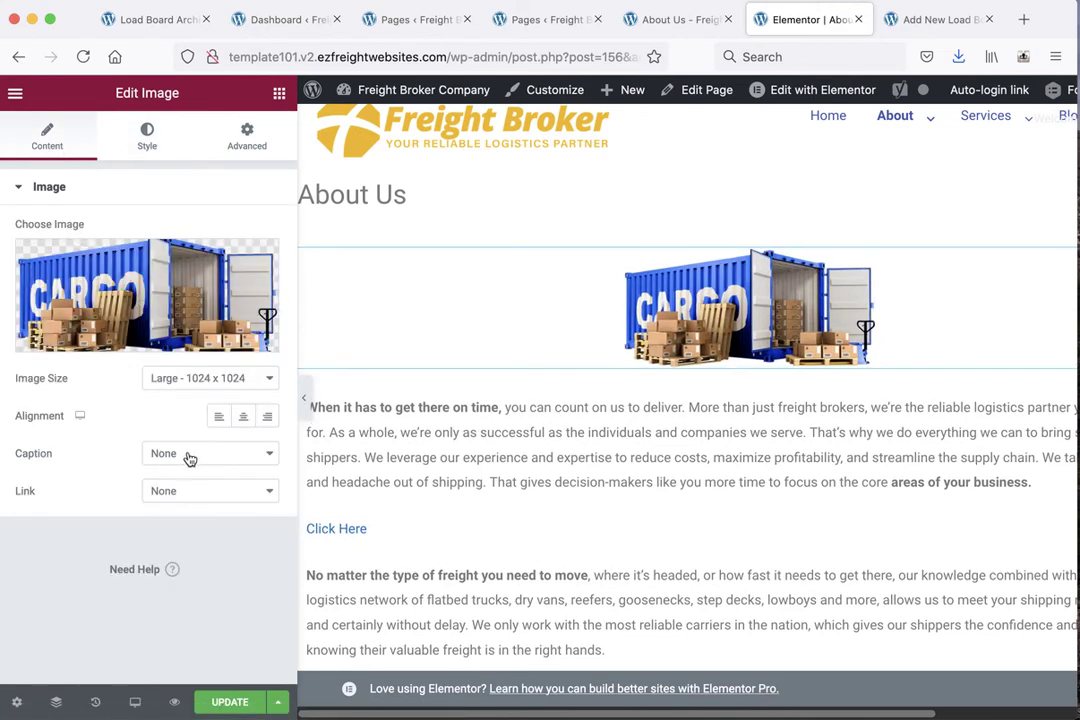
{"action": "left_click", "coordinate": [216, 418]}
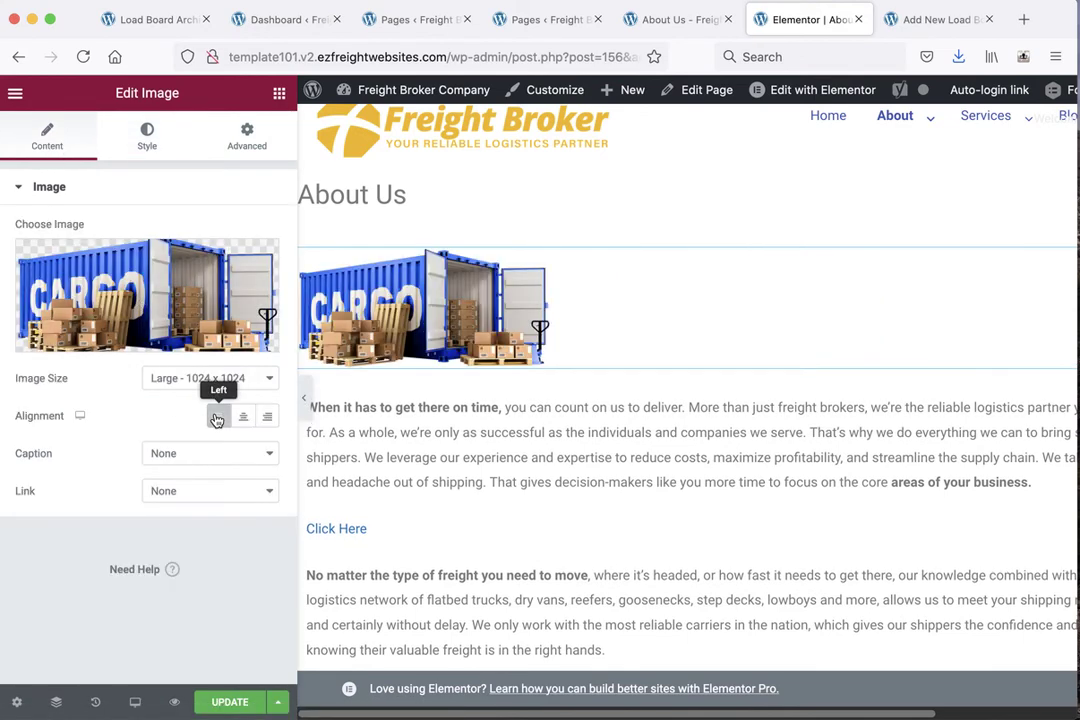
{"action": "left_click", "coordinate": [267, 417]}
{"action": "left_click", "coordinate": [242, 422]}
{"action": "left_click", "coordinate": [218, 417]}
{"action": "left_click", "coordinate": [152, 148]}
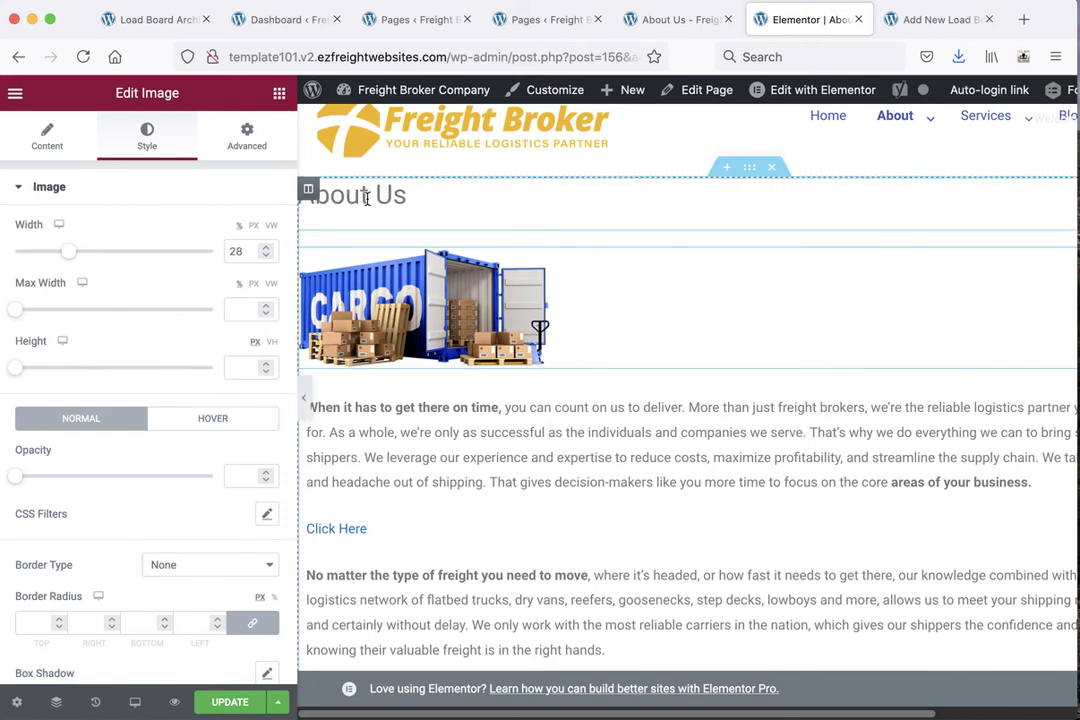
Change the About Us heading's text color to a blue-violet.
{"action": "left_click", "coordinate": [406, 197]}
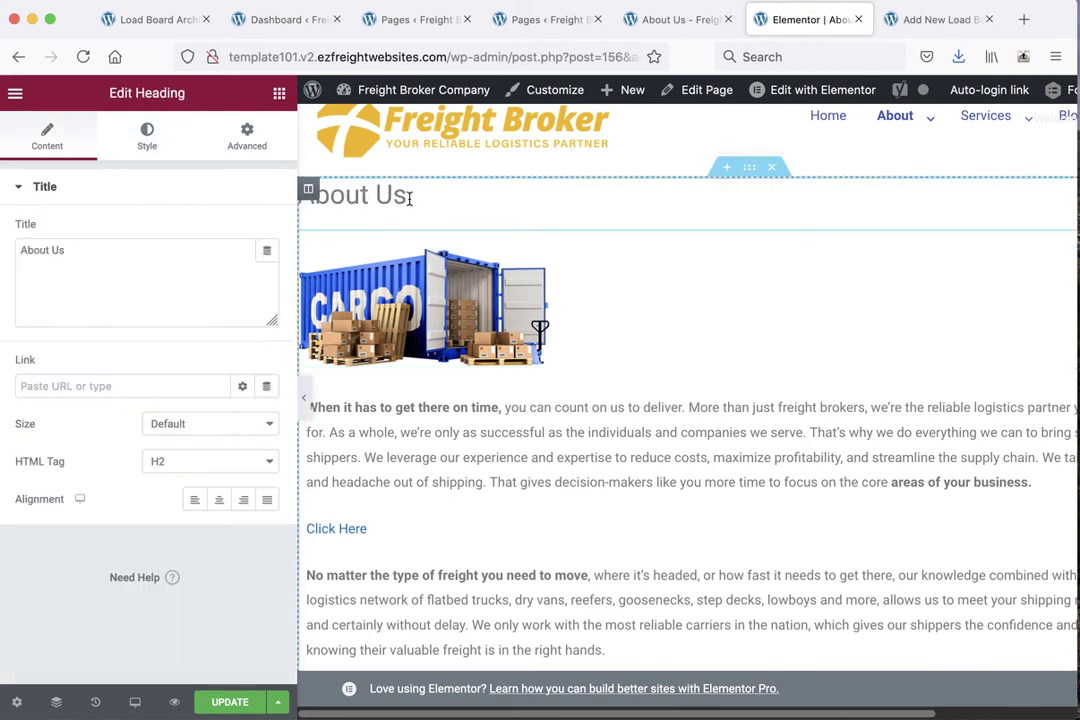
{"action": "left_click", "coordinate": [147, 137]}
{"action": "left_click", "coordinate": [266, 232]}
{"action": "mouse_move", "coordinate": [235, 315]}
{"action": "left_mouse_down"}
{"action": "mouse_move", "coordinate": [270, 297]}
{"action": "mouse_move", "coordinate": [241, 361]}
{"action": "mouse_move", "coordinate": [253, 402]}
{"action": "mouse_move", "coordinate": [226, 373]}
{"action": "mouse_move", "coordinate": [292, 280]}
{"action": "left_mouse_up"}
{"action": "left_click_drag", "start_coordinate": [150, 461], "coordinate": [210, 461]}
{"action": "left_click", "coordinate": [161, 238]}
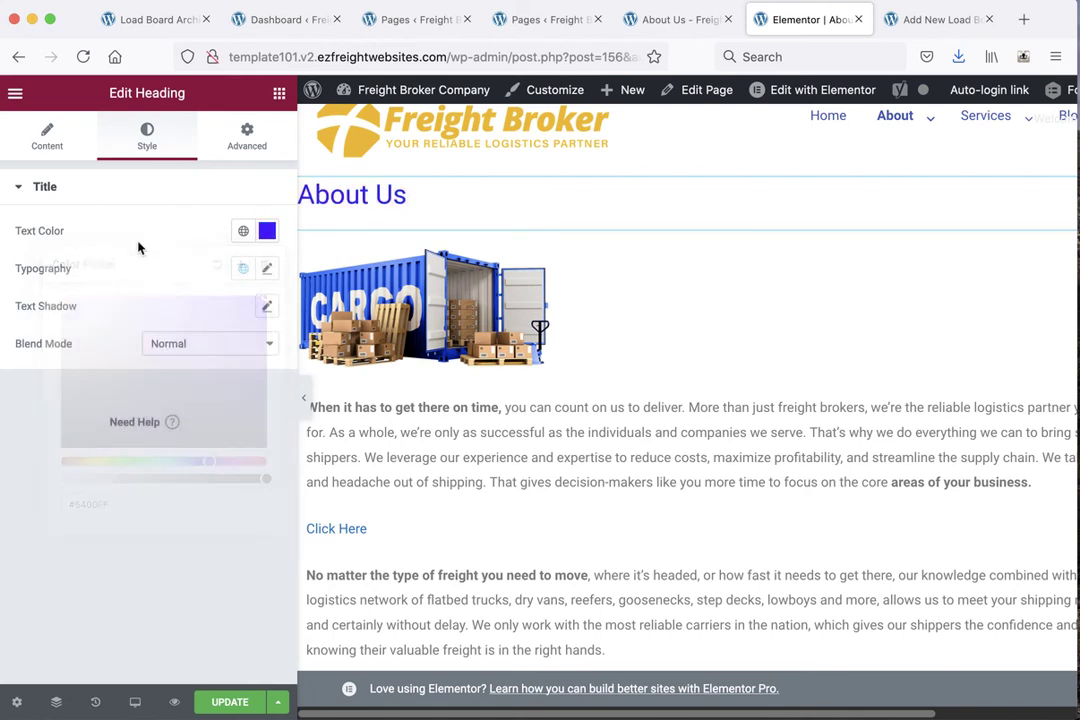
Enlarge the About Us heading's font size to roughly double in its typography settings, keeping the Roboto family.
{"action": "left_click", "coordinate": [266, 268]}
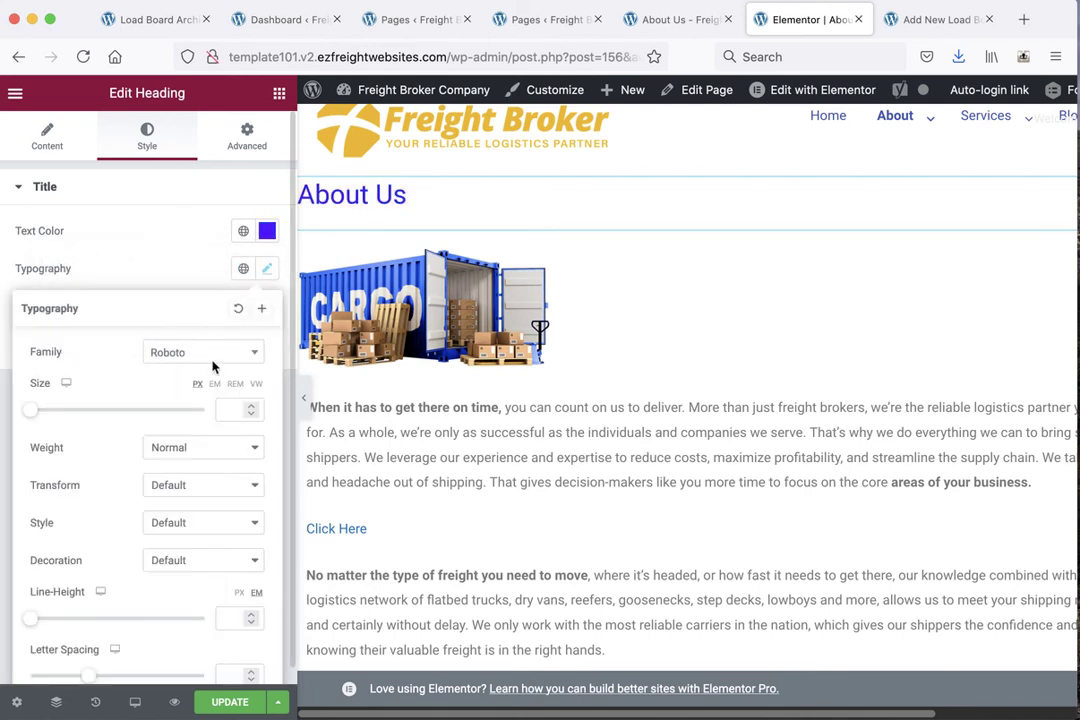
{"action": "left_click", "coordinate": [252, 354]}
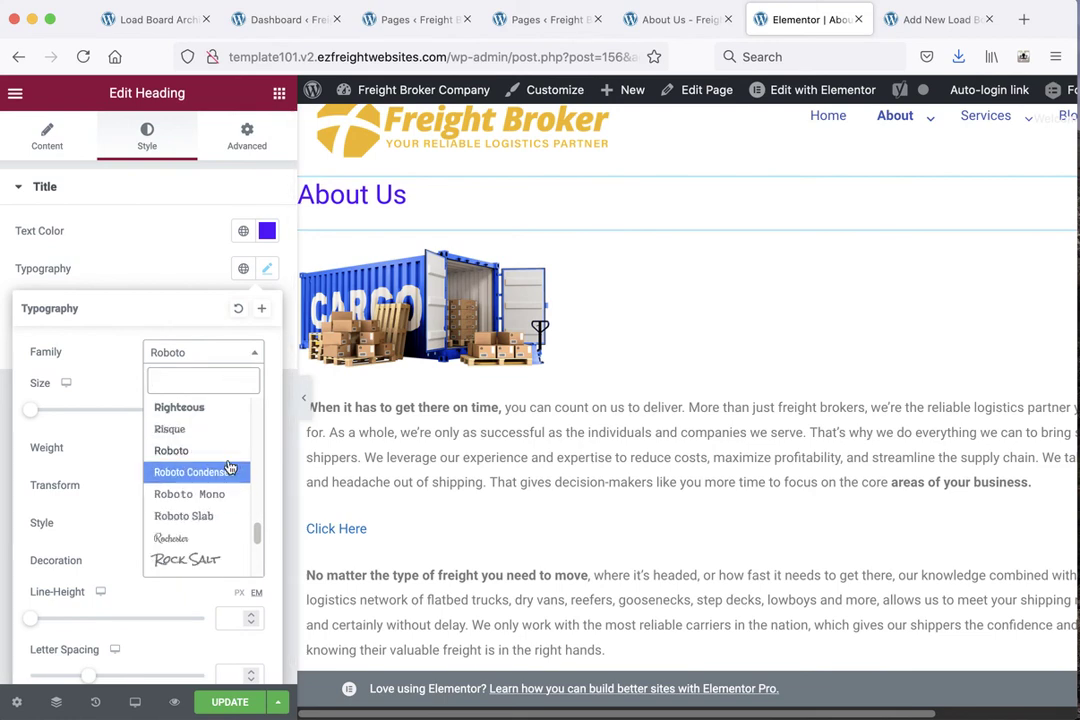
{"action": "left_click", "coordinate": [130, 333]}
{"action": "left_click_drag", "start_coordinate": [30, 410], "coordinate": [84, 415]}
{"action": "left_click", "coordinate": [590, 245]}
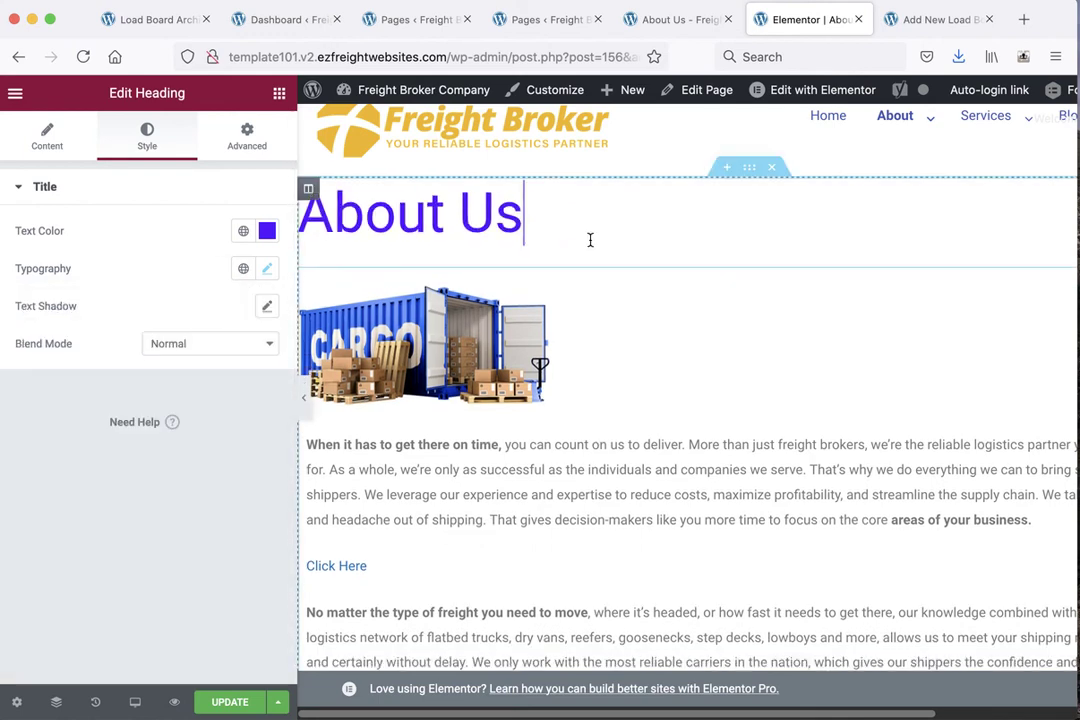
{"action": "left_click", "coordinate": [554, 559]}
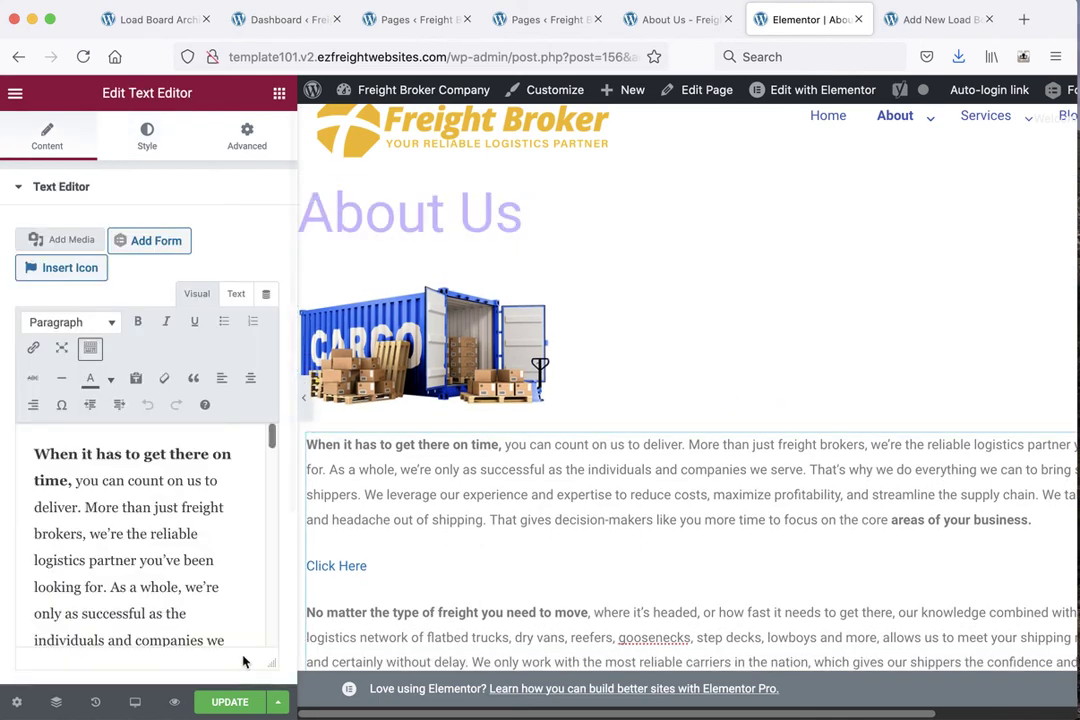
Step back through the page's edit history, one action at a time, to the point where the image was added.
{"action": "left_click", "coordinate": [97, 706]}
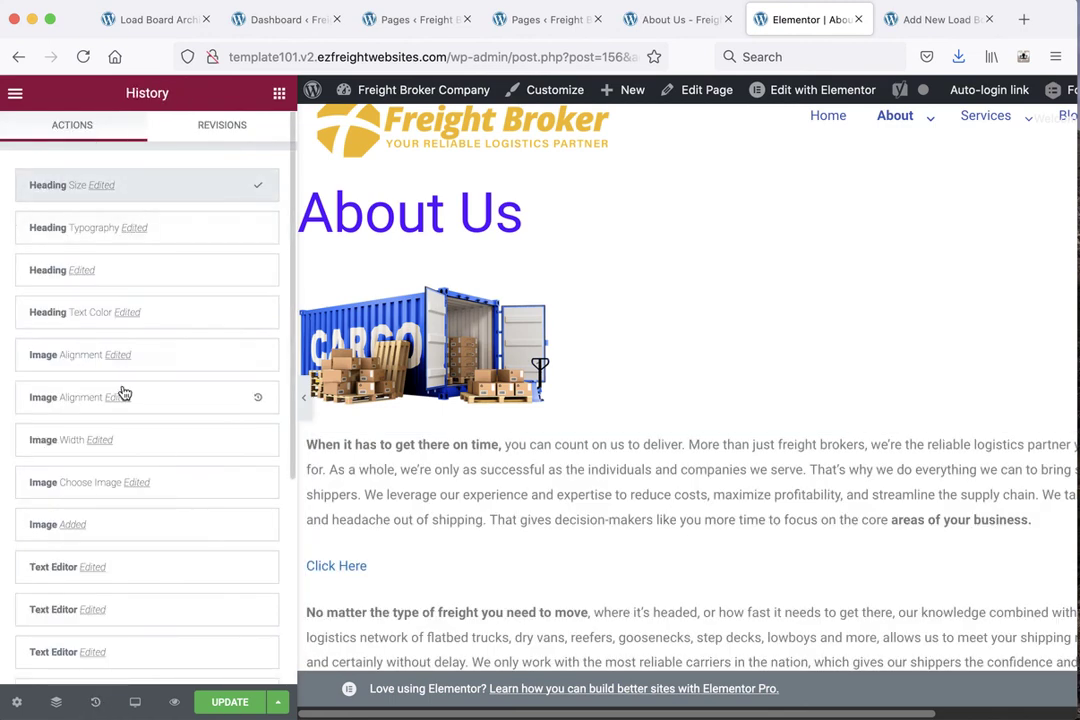
{"action": "left_click", "coordinate": [165, 228]}
{"action": "left_click", "coordinate": [181, 270]}
{"action": "left_click", "coordinate": [181, 312]}
{"action": "left_click", "coordinate": [181, 355]}
{"action": "left_click", "coordinate": [181, 397]}
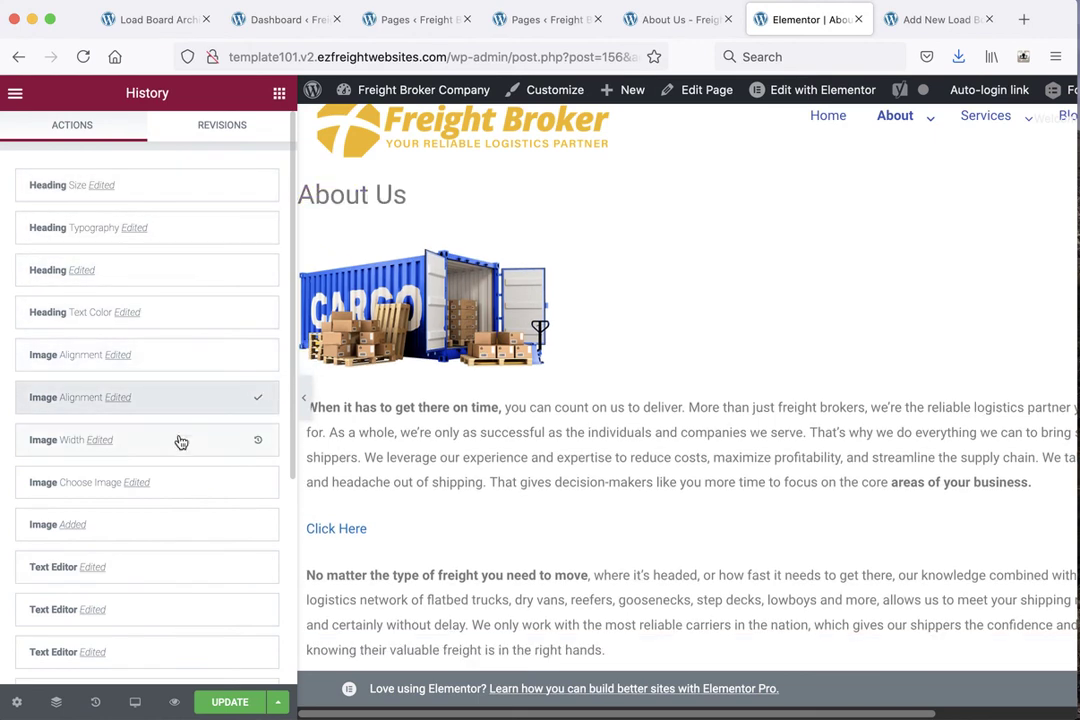
{"action": "left_click", "coordinate": [181, 438]}
{"action": "left_click", "coordinate": [188, 486]}
{"action": "left_click", "coordinate": [192, 530]}
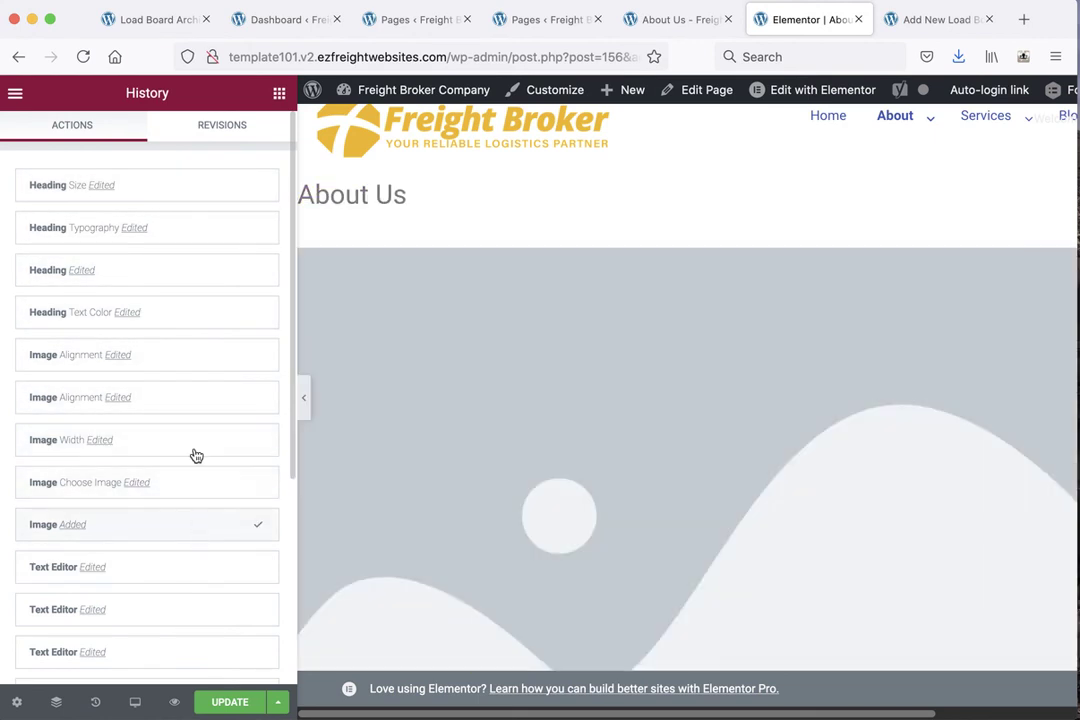
Open the page's revision history and examine the autosave and the older saved versions.
{"action": "left_click", "coordinate": [218, 128]}
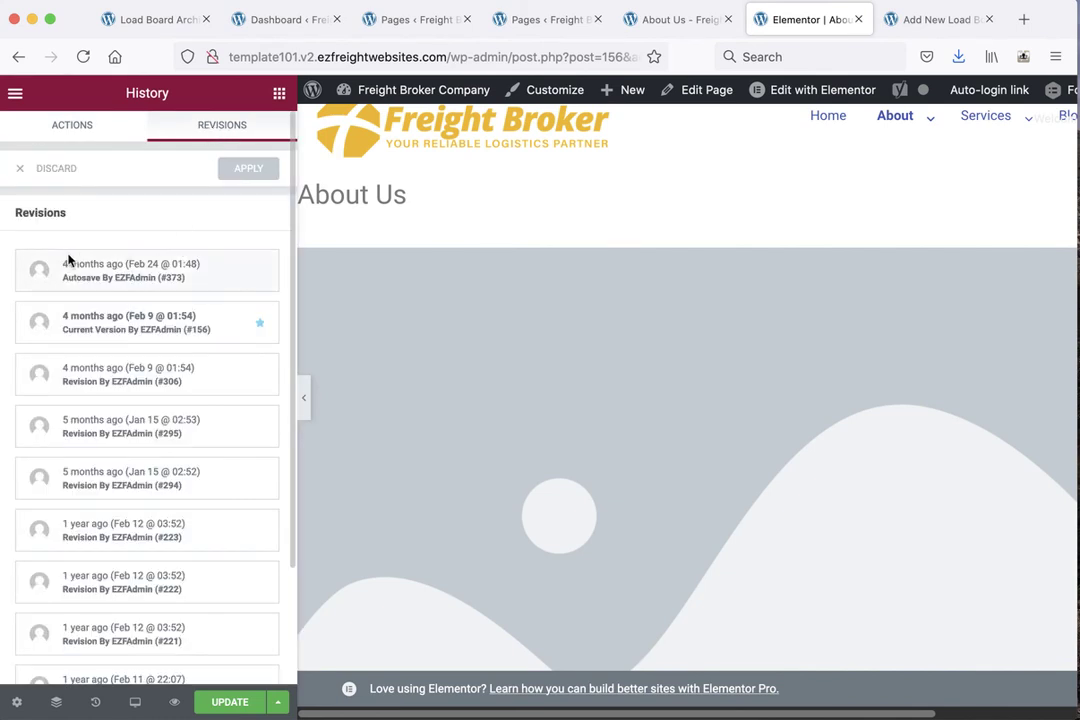
{"action": "left_click", "coordinate": [218, 282]}
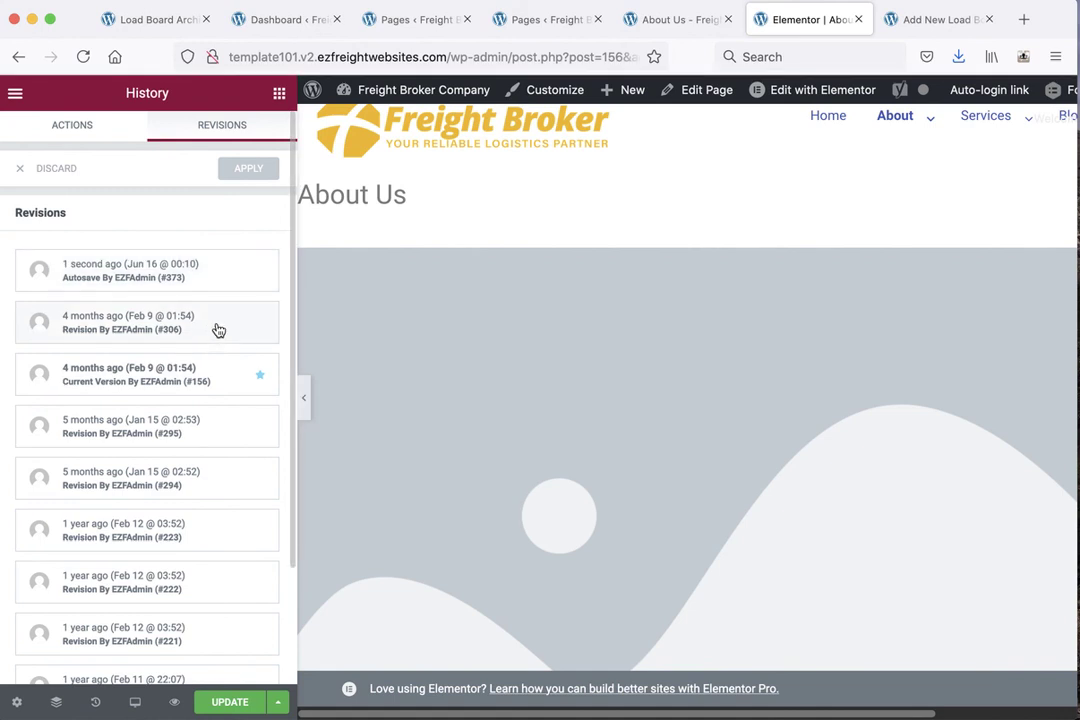
{"action": "left_click", "coordinate": [218, 330]}
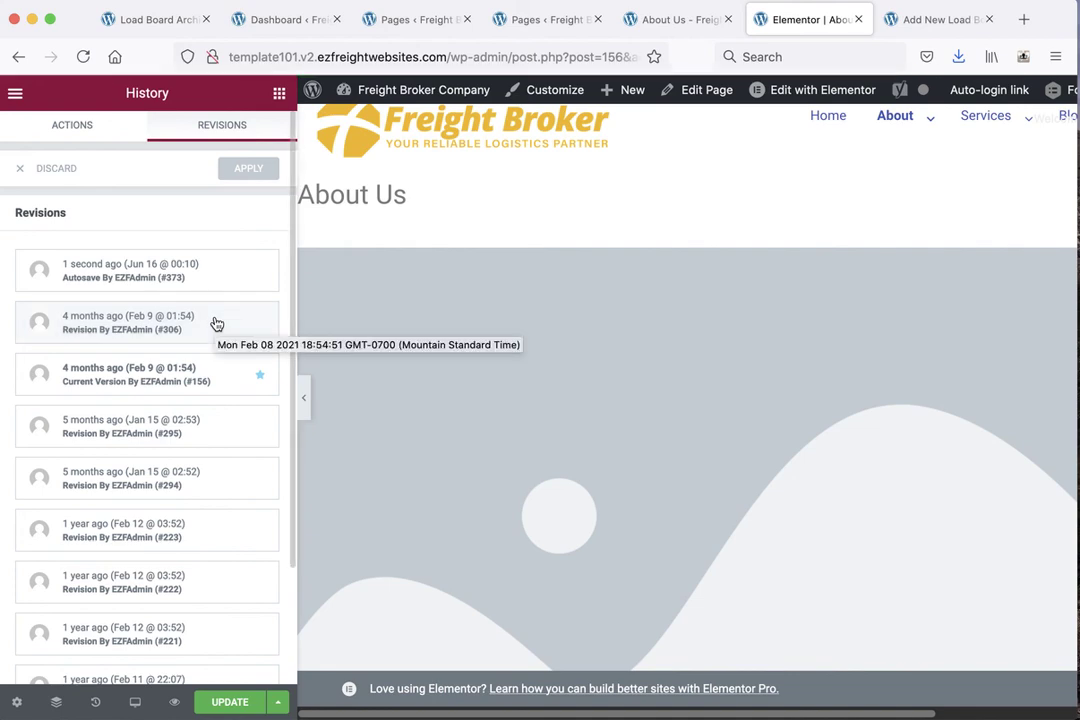